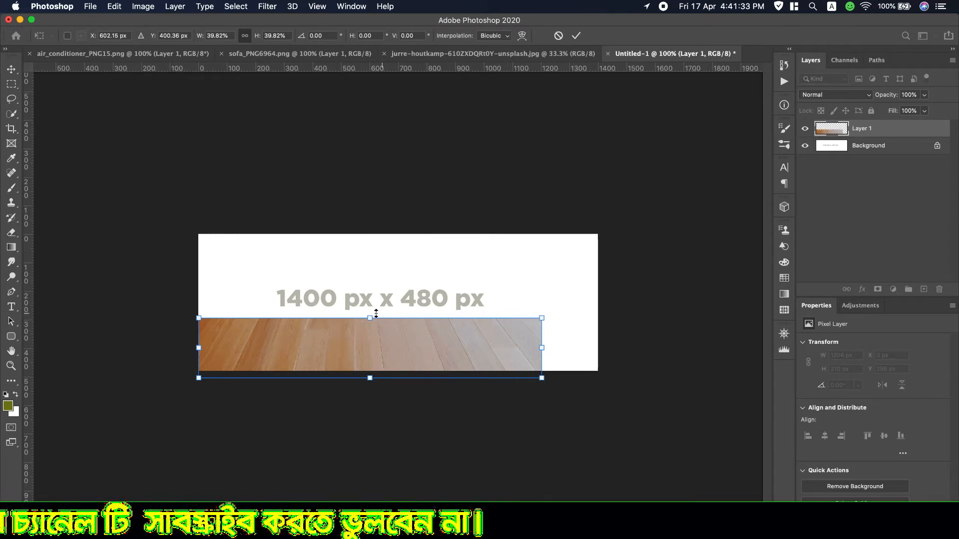
# Stretch the wooden floor layer across the full canvas width and flatten it to about 1449 by 153 px along the lower edge
pyautogui.moveTo(369, 318); pyautogui.dragTo(367, 338)
pyautogui.moveTo(541, 358); pyautogui.dragTo(604, 358)
pyautogui.moveTo(198, 358); pyautogui.dragTo(190, 357)
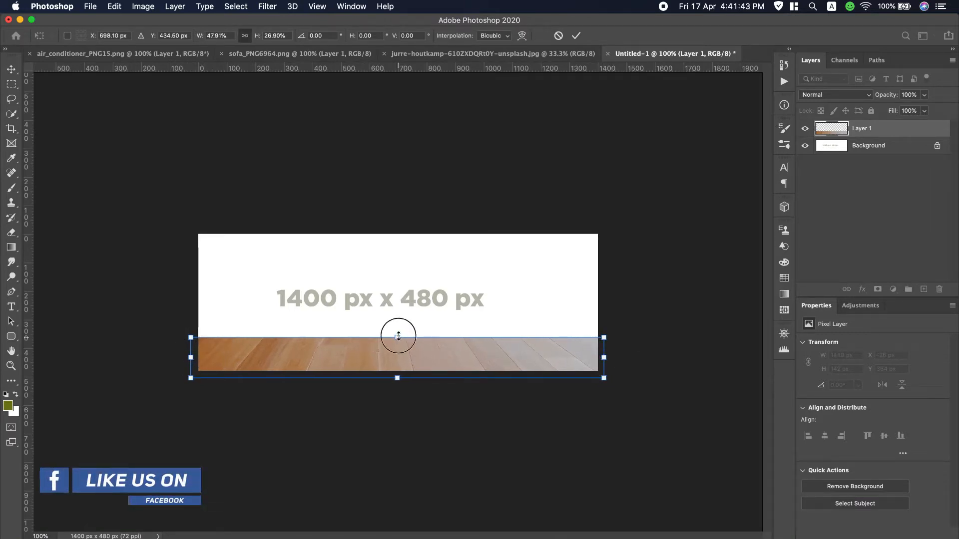
pyautogui.moveTo(397, 337); pyautogui.dragTo(398, 335)
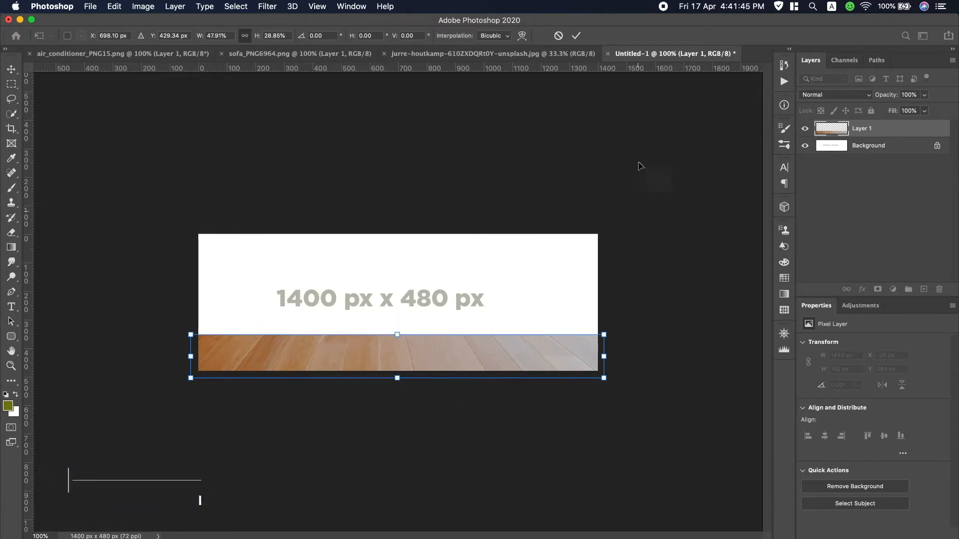
pyautogui.click(577, 35)
pyautogui.press('m')
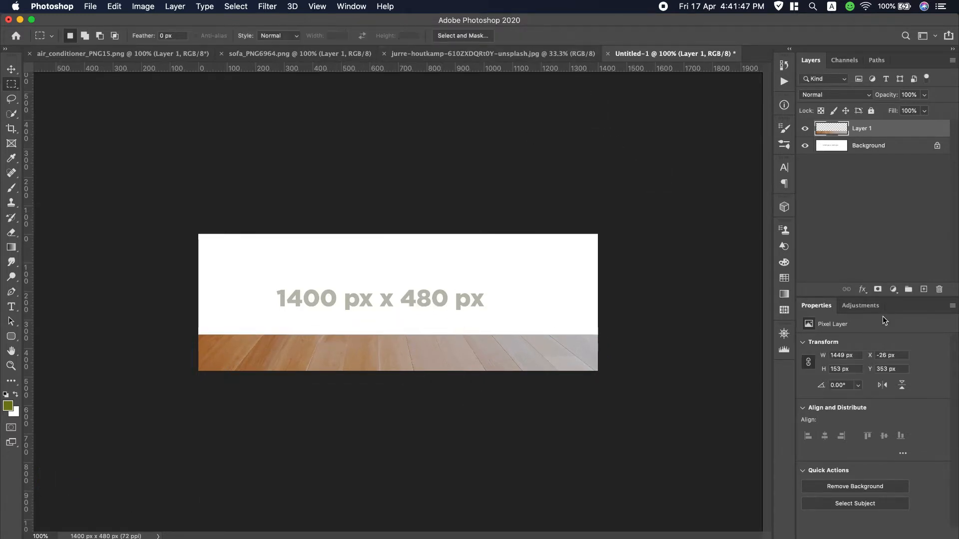
# Place the sofa_PNG6964.png image as an embedded object and order its layer above the floor layer
pyautogui.click(880, 149)
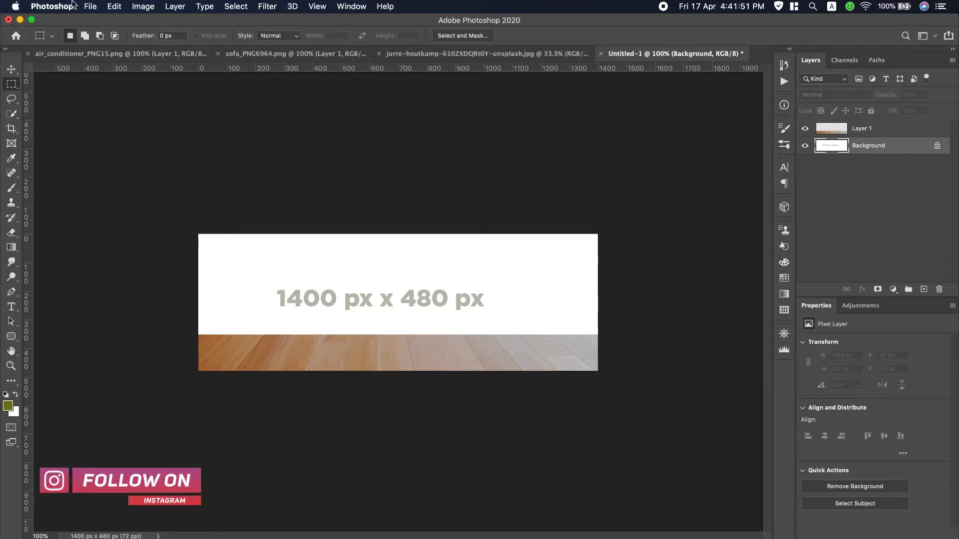
pyautogui.click(90, 7)
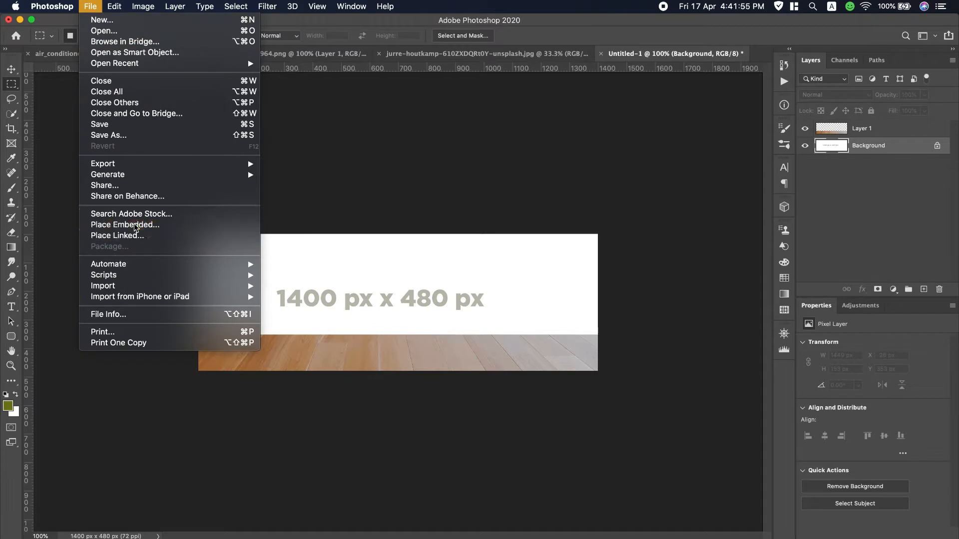
pyautogui.click(363, 224)
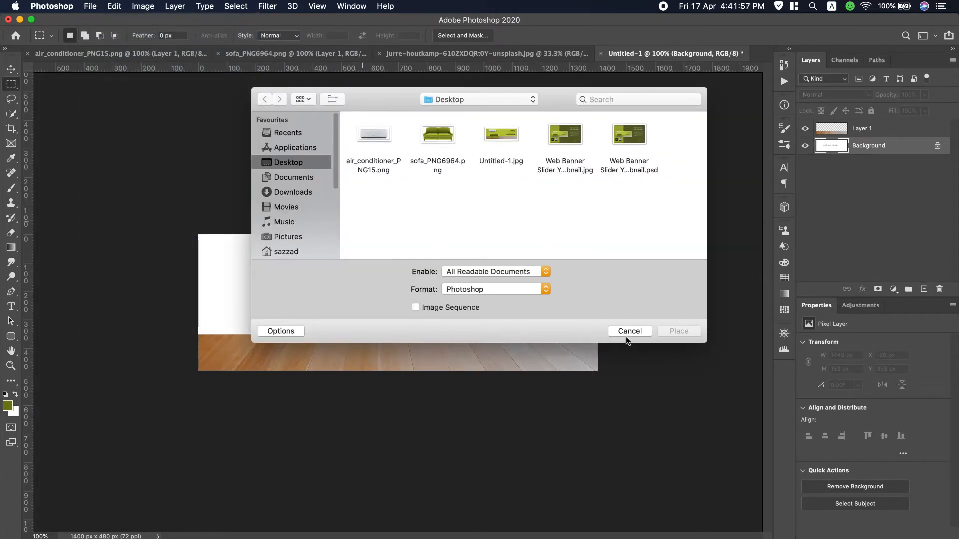
pyautogui.doubleClick(442, 137)
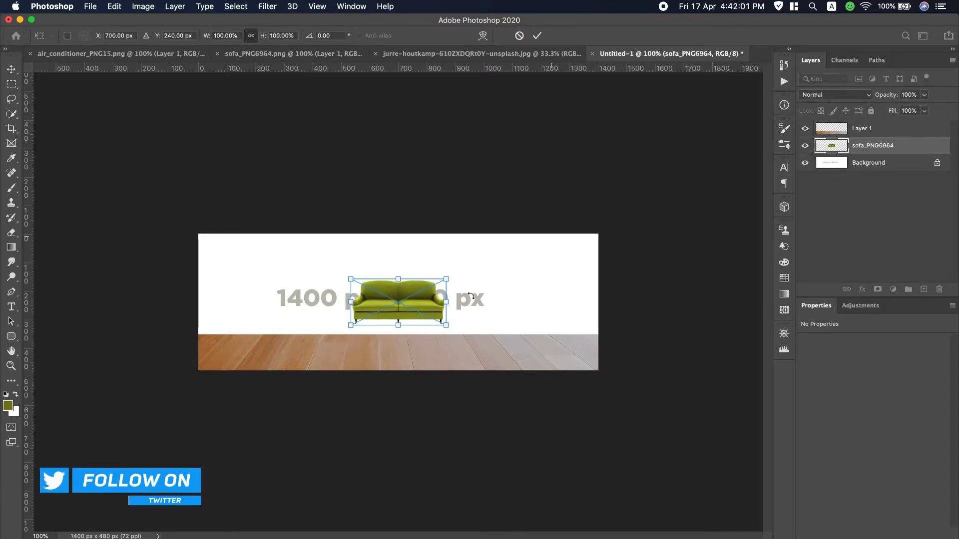
pyautogui.moveTo(887, 145); pyautogui.dragTo(885, 126)
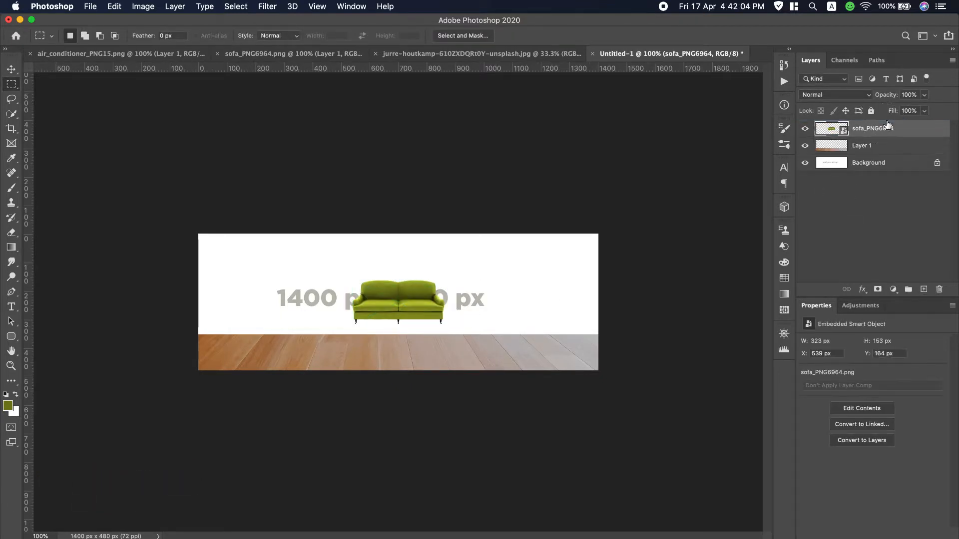
# Move the sofa onto the left part of the floor and scale it up proportionally to about 127%
pyautogui.click(11, 69)
pyautogui.moveTo(374, 287); pyautogui.dragTo(251, 317)
pyautogui.press('super+t')
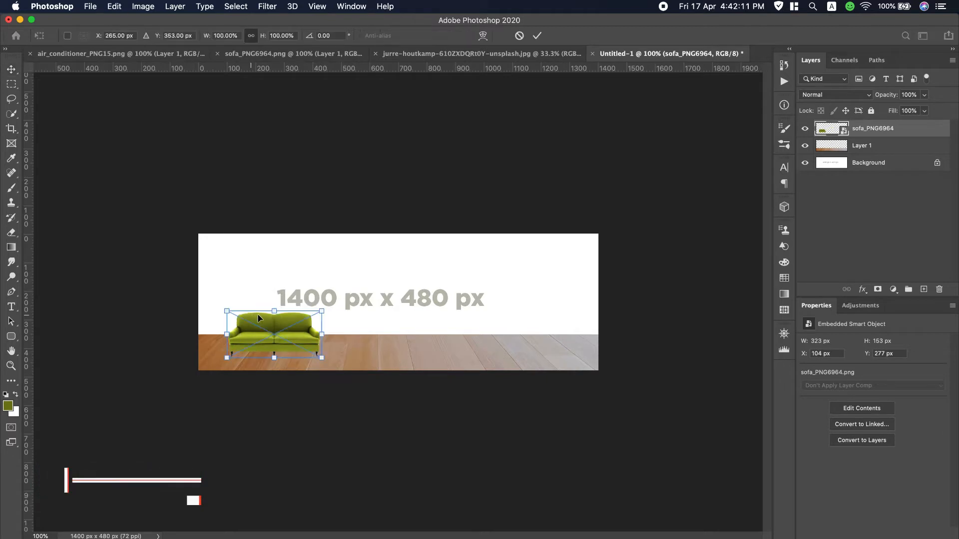
pyautogui.moveTo(321, 310); pyautogui.dragTo(348, 297)
pyautogui.moveTo(314, 332)
pyautogui.mouseDown()
pyautogui.moveTo(296, 334)
pyautogui.moveTo(303, 331)
pyautogui.mouseUp()
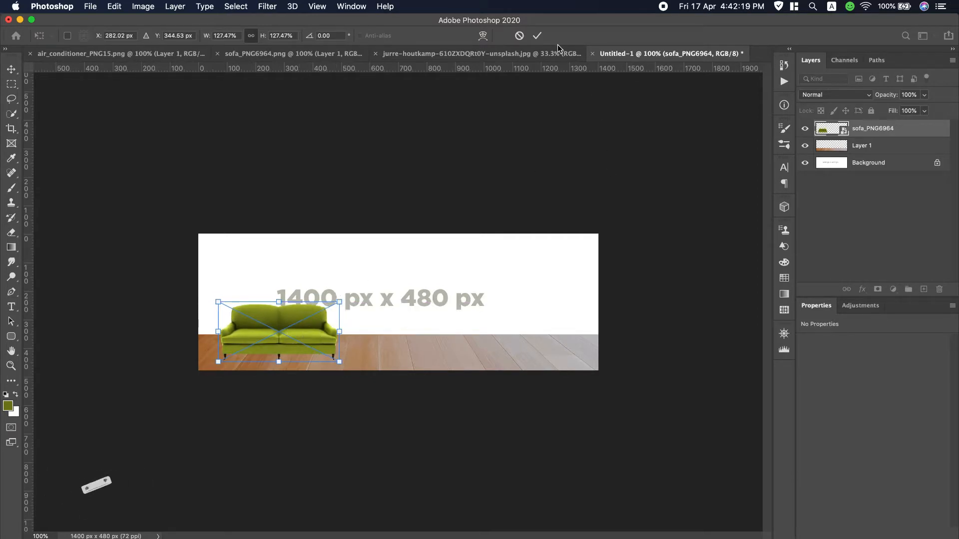
pyautogui.click(542, 38)
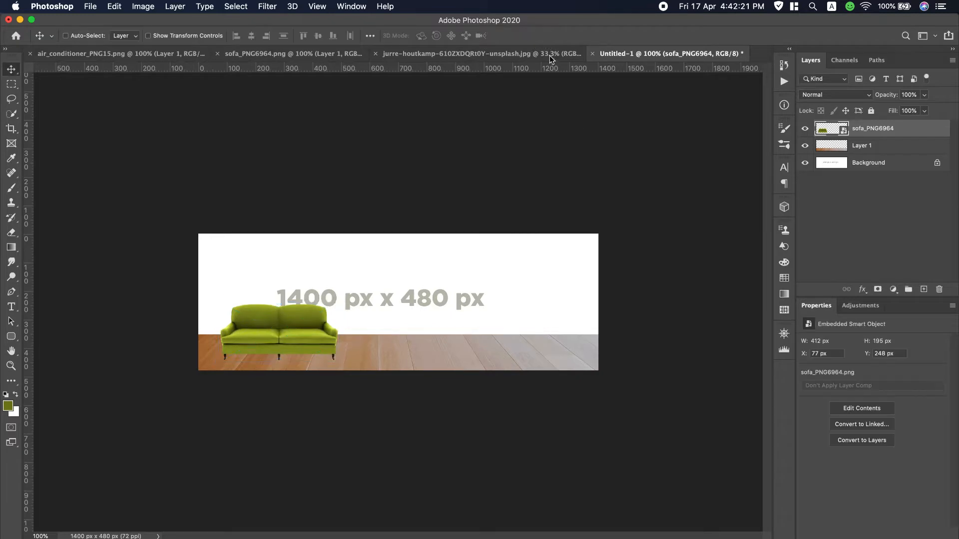
# Add a solid color fill layer in olive green 777f1a sampled from the sofa, and order it beneath the floor layer
pyautogui.click(913, 152)
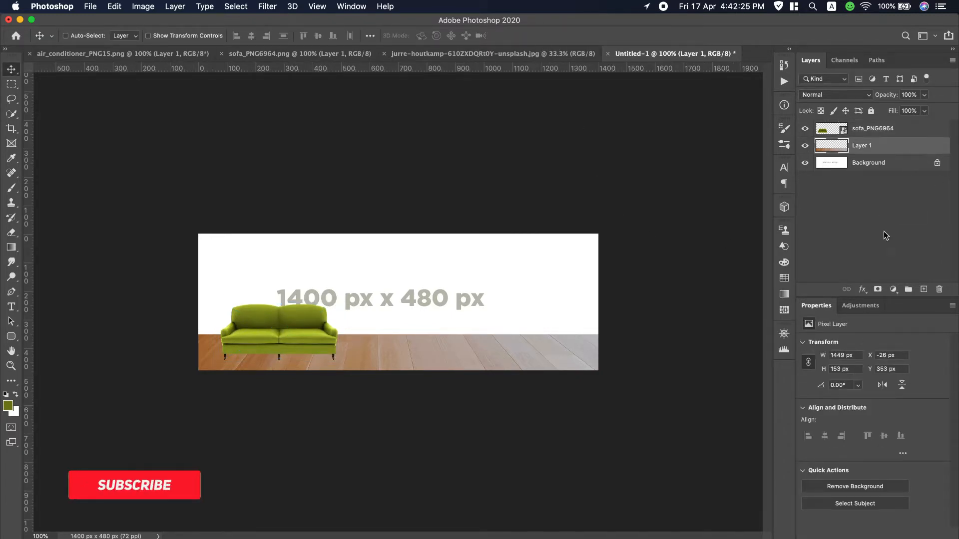
pyautogui.click(892, 289)
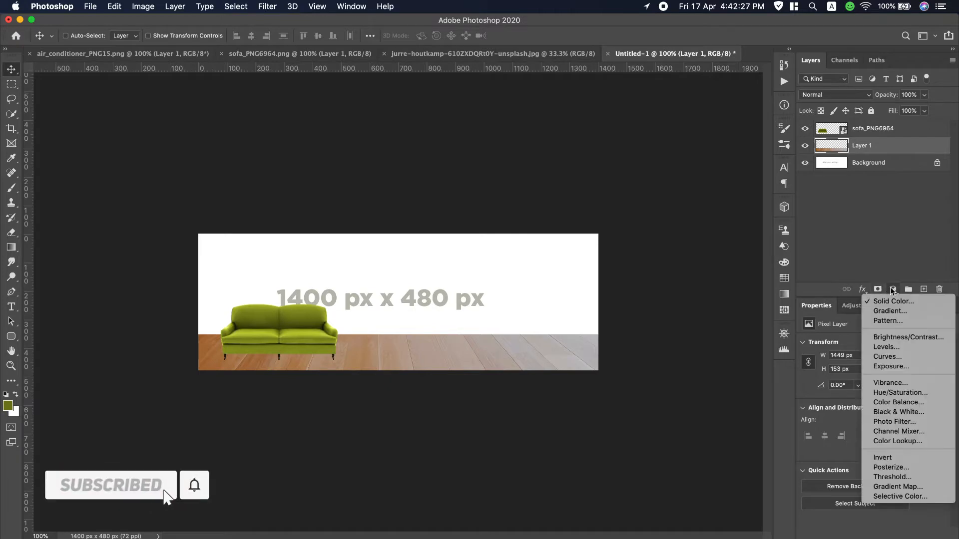
pyautogui.click(884, 301)
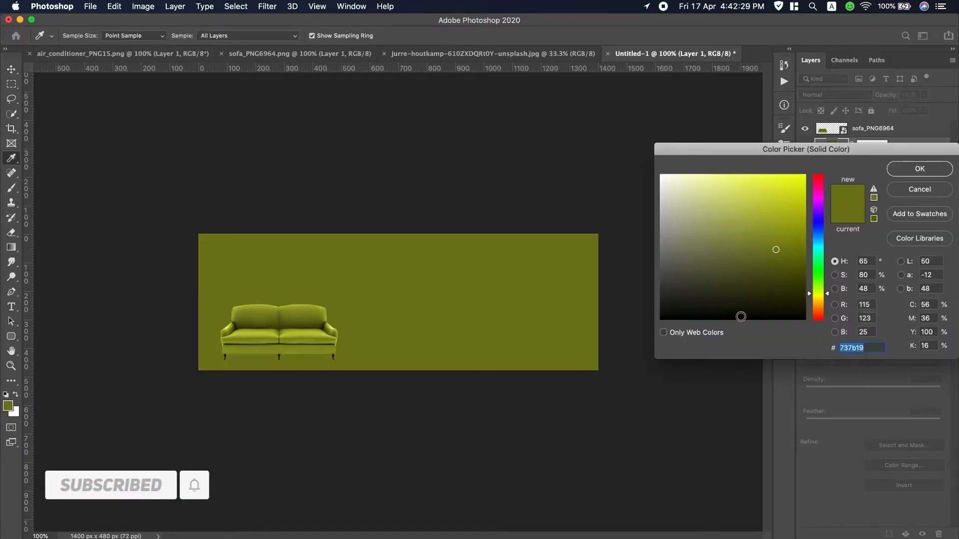
pyautogui.click(310, 312)
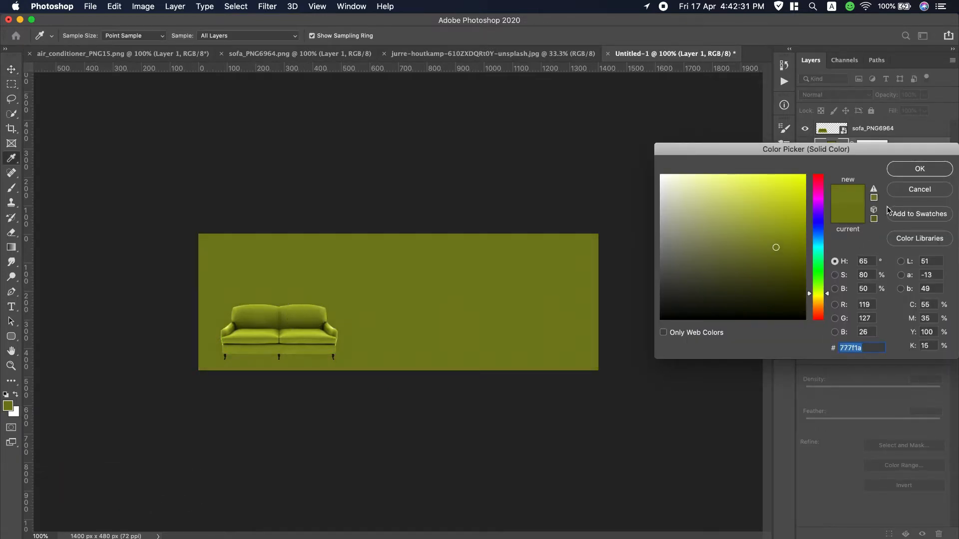
pyautogui.click(924, 173)
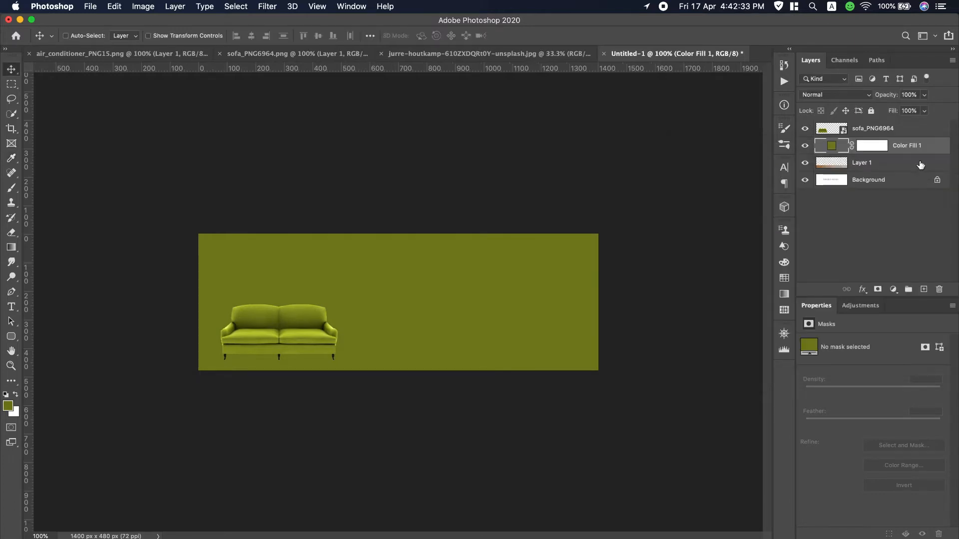
pyautogui.moveTo(909, 145); pyautogui.dragTo(904, 171)
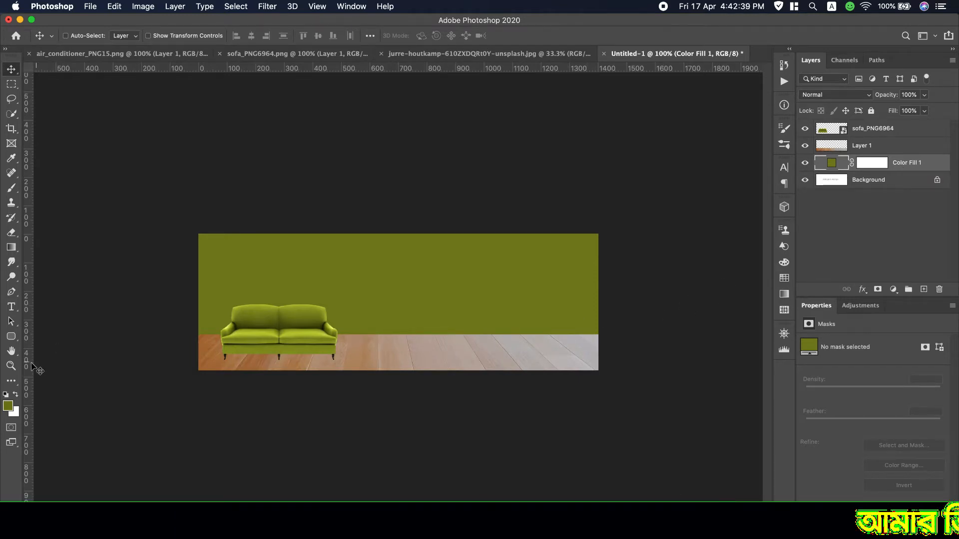
pyautogui.click(11, 366)
pyautogui.click(372, 322)
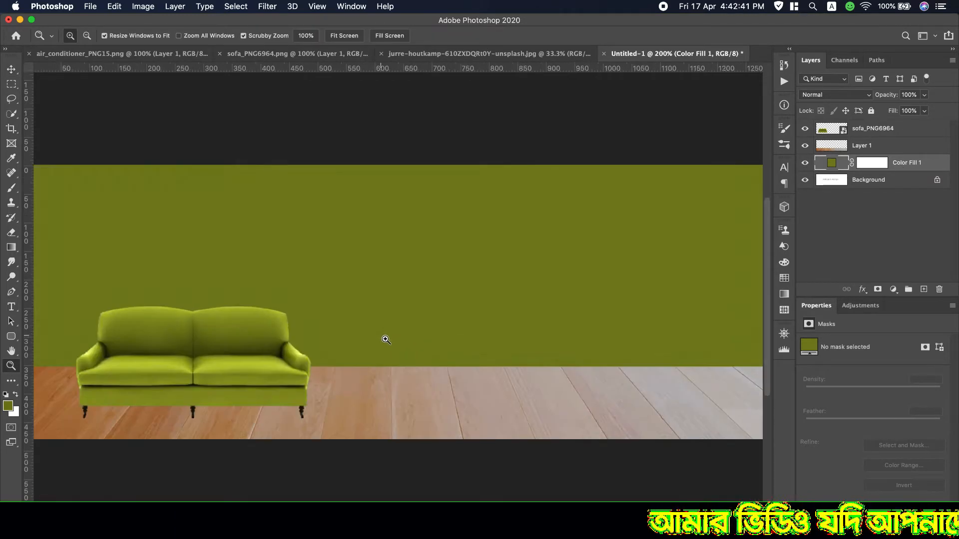
pyautogui.click(310, 38)
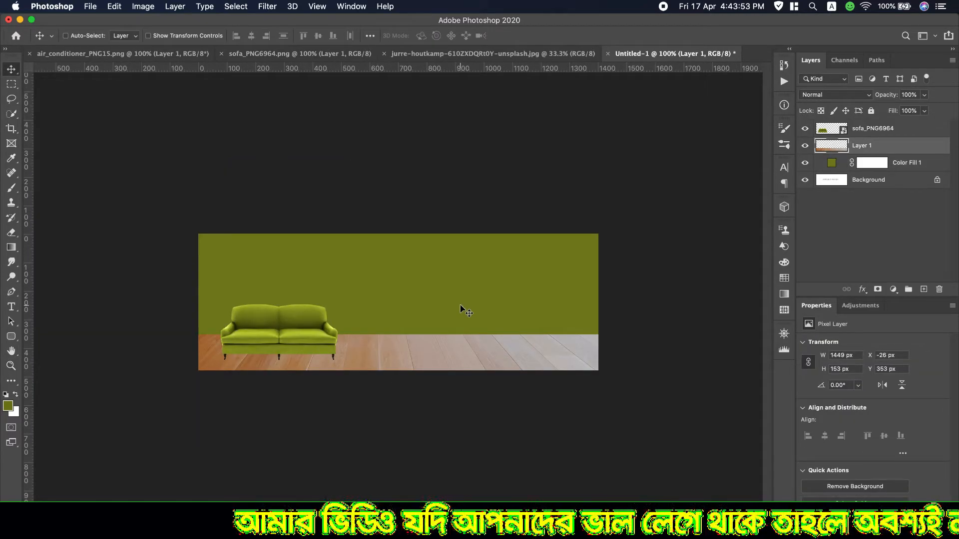
# Select the sofa layer and switch to the Brush tool with a near-black foreground color
pyautogui.click(897, 128)
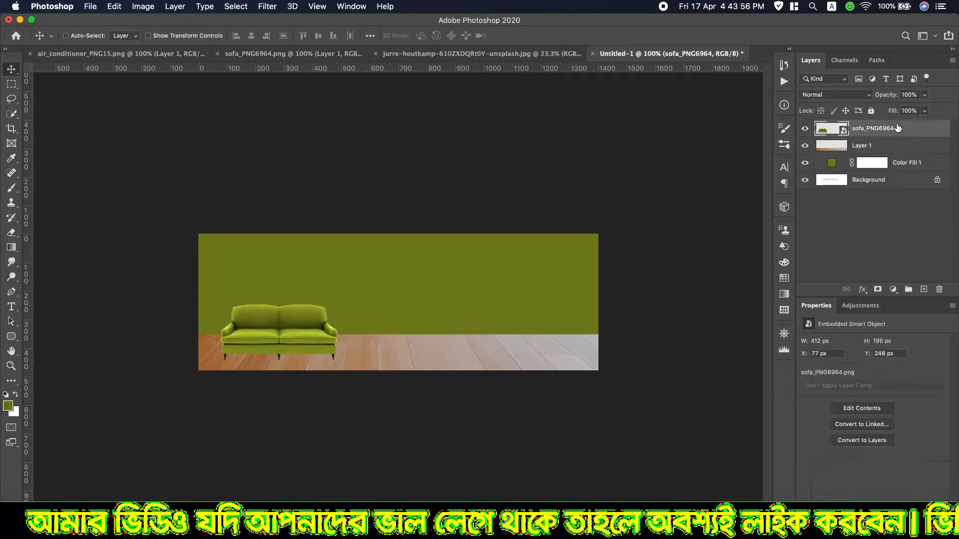
pyautogui.click(12, 188)
pyautogui.click(8, 406)
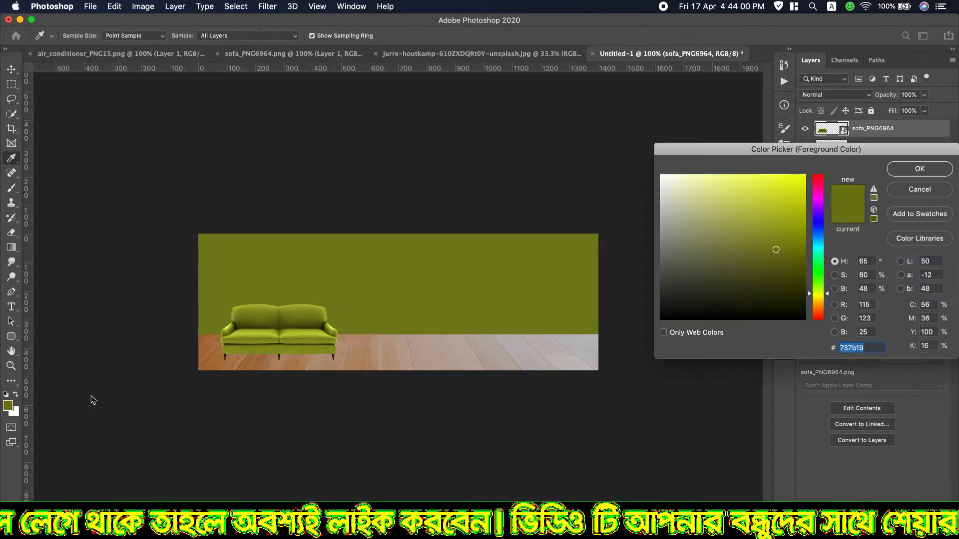
pyautogui.moveTo(711, 257); pyautogui.dragTo(659, 304)
pyautogui.click(908, 172)
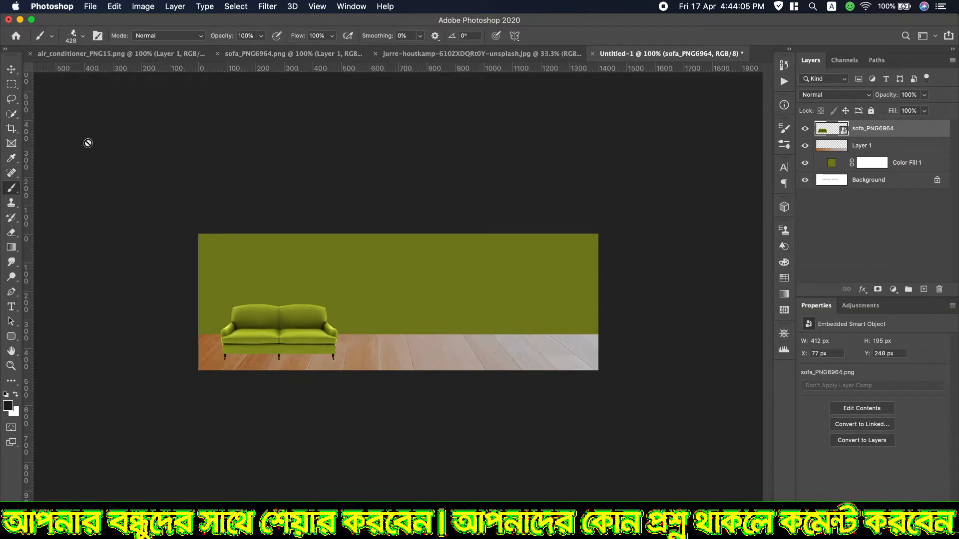
# Choose the Soft Round brush tip from the Default Brushes set
pyautogui.click(82, 37)
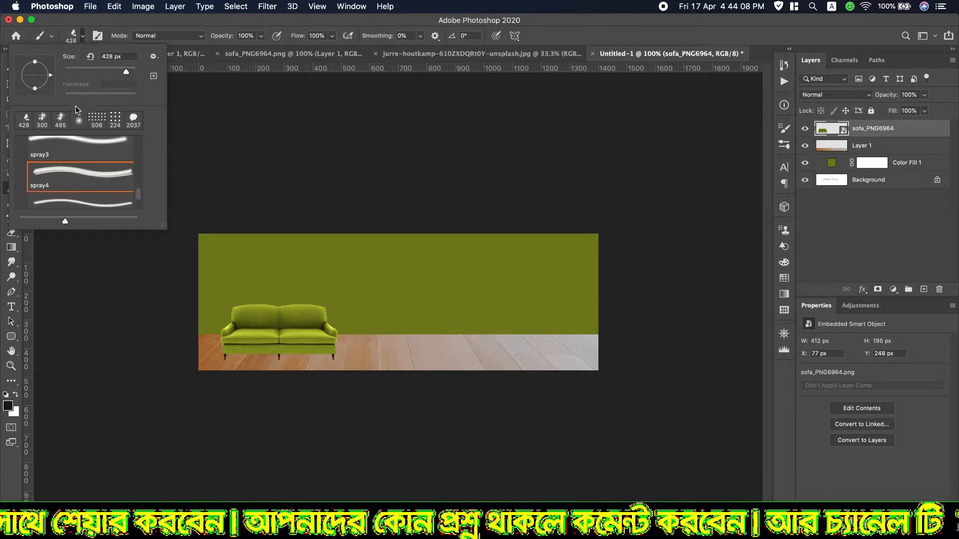
pyautogui.scroll(15, 39, 135)
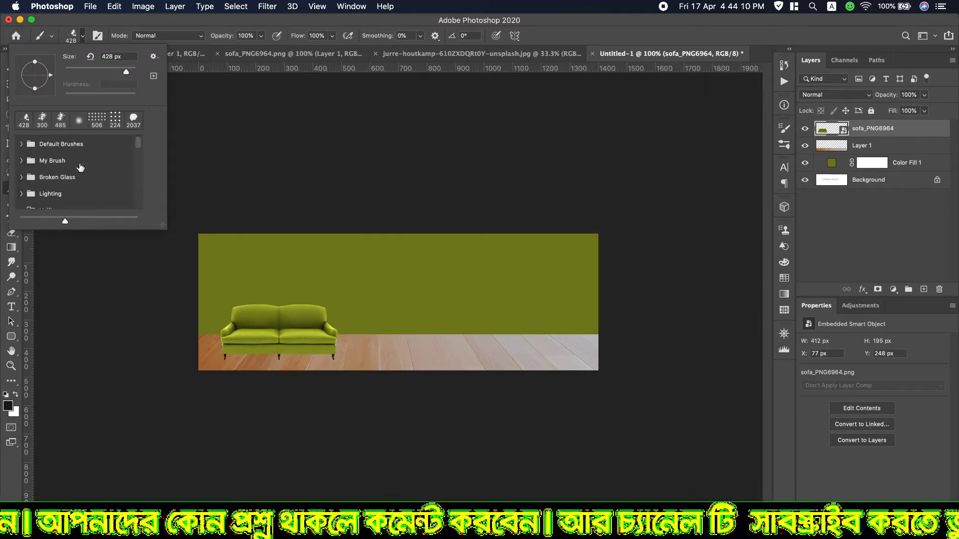
pyautogui.click(21, 144)
pyautogui.click(40, 163)
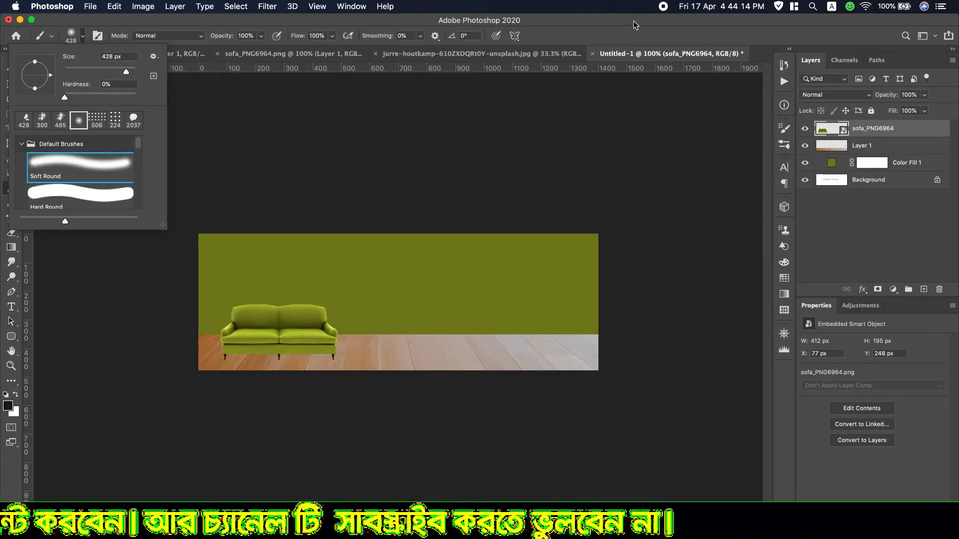
pyautogui.click(634, 25)
# Add a new layer above the sofa and paint a single soft dark dab on the floor with a 100 px brush
pyautogui.click(924, 290)
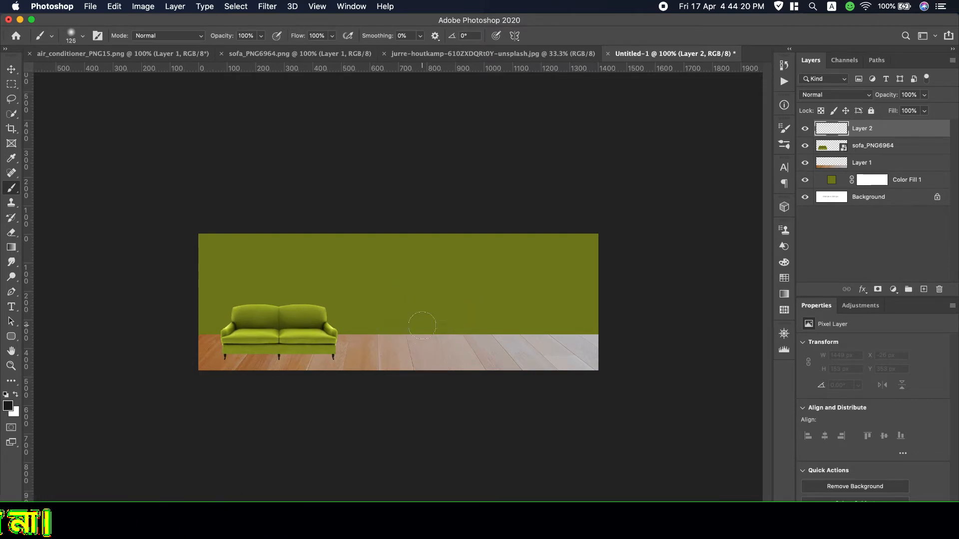
pyautogui.press('[')
pyautogui.click(418, 348)
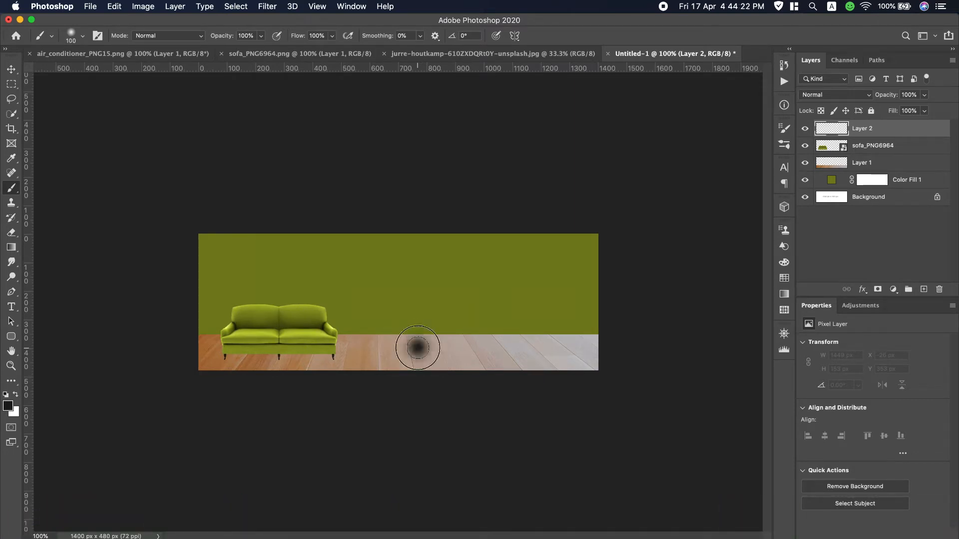
# Transform the dark dab into a flat shadow, about 499% wide and 31% high, centered on the floor beneath the sofa
pyautogui.press('super+t')
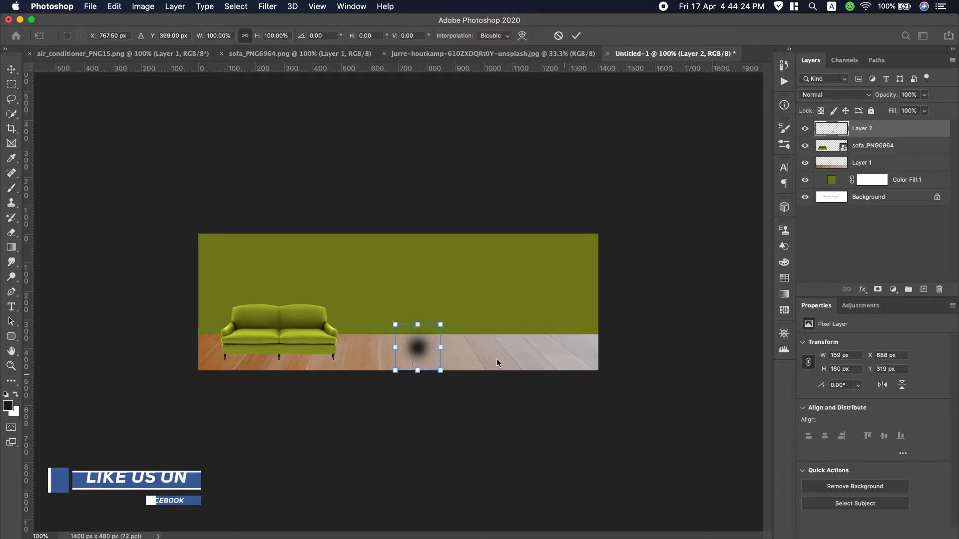
pyautogui.moveTo(415, 327); pyautogui.dragTo(279, 363)
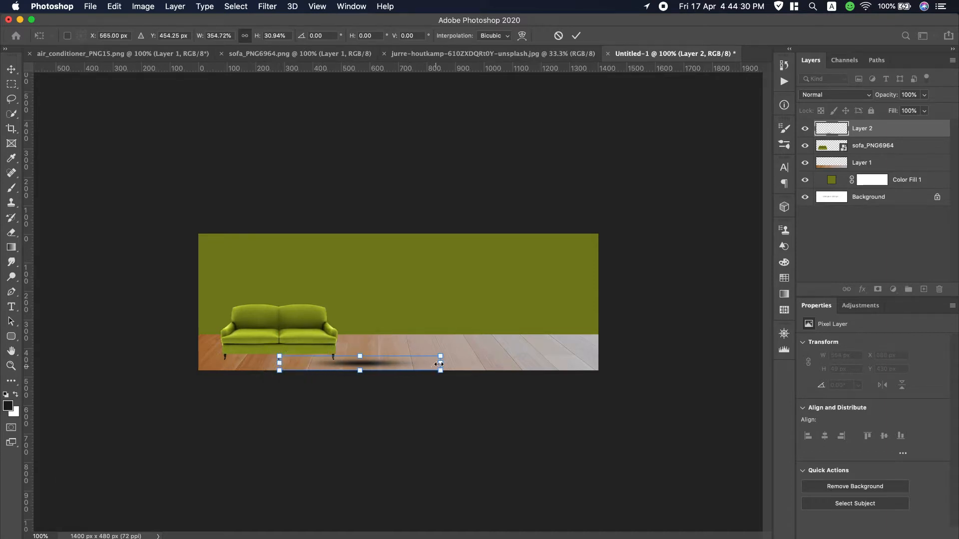
pyautogui.moveTo(439, 364); pyautogui.dragTo(506, 364)
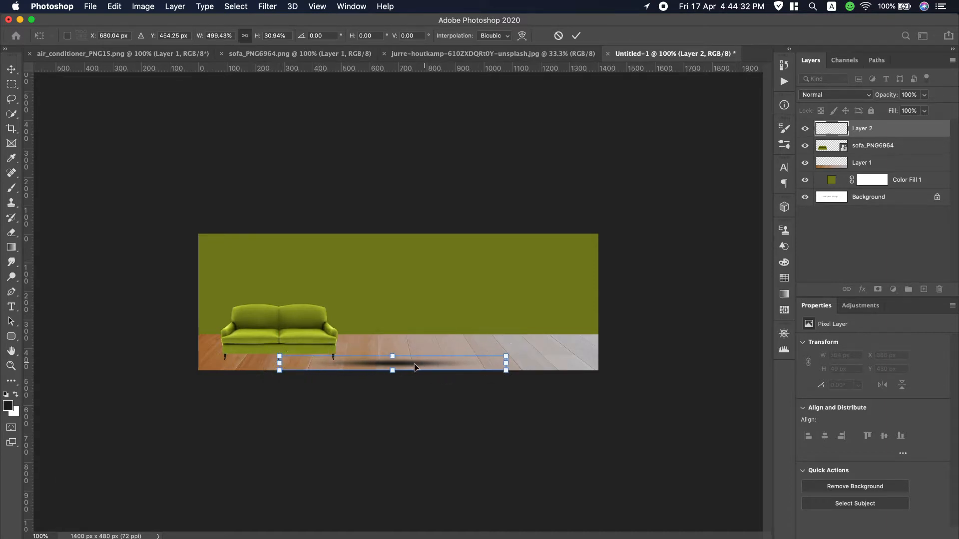
pyautogui.moveTo(414, 368); pyautogui.dragTo(300, 365)
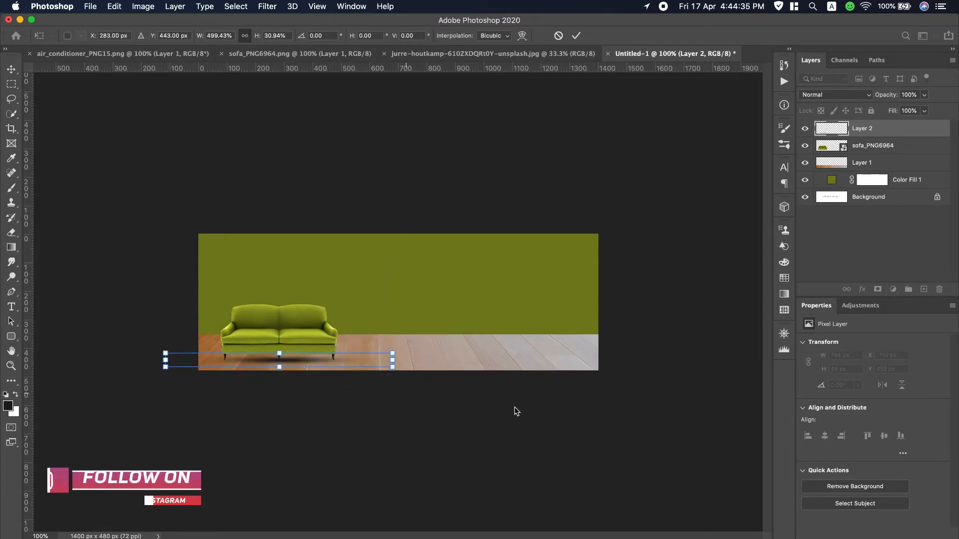
pyautogui.click(578, 36)
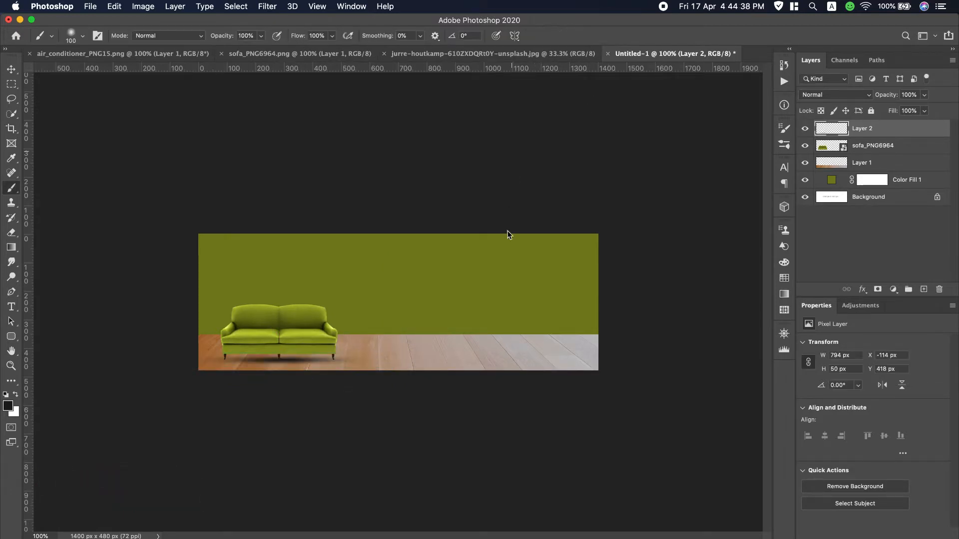
# Soften the sofa's shadow layer with a Gaussian Blur of about 6.6 px radius
pyautogui.click(268, 7)
pyautogui.moveTo(354, 142)
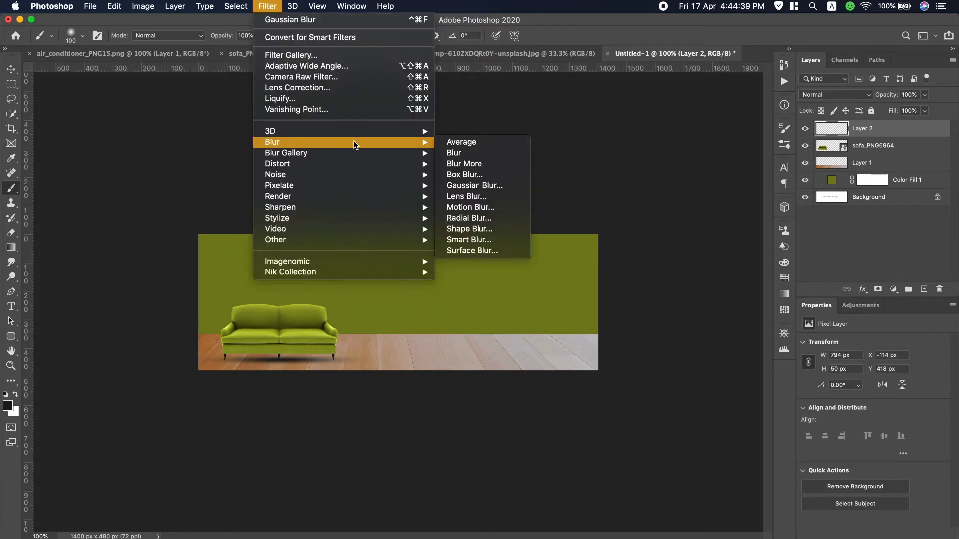
pyautogui.click(483, 187)
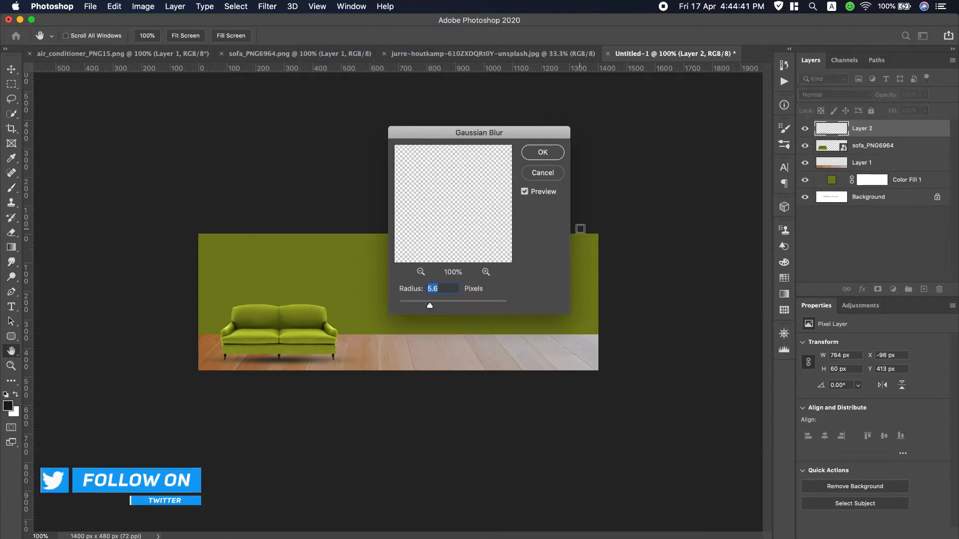
pyautogui.moveTo(429, 305); pyautogui.dragTo(433, 306)
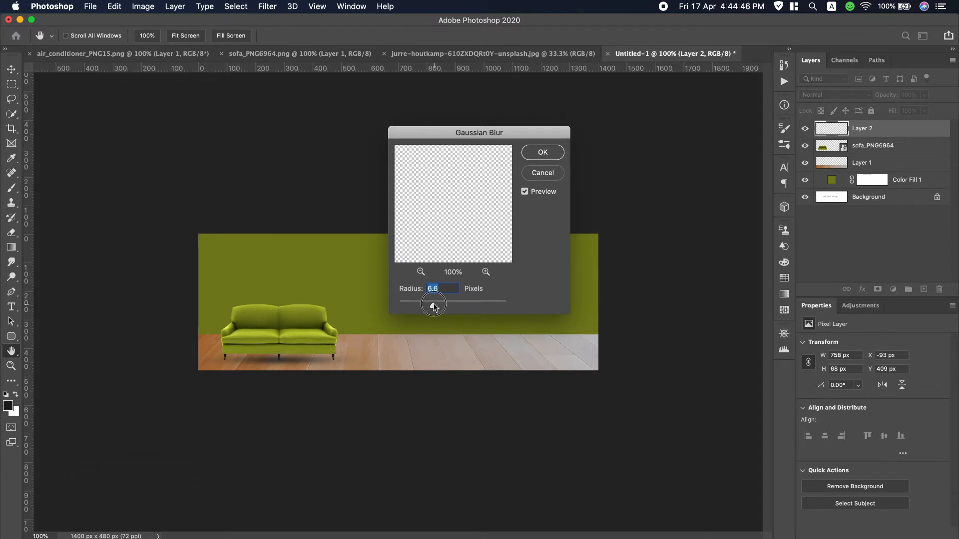
pyautogui.click(542, 152)
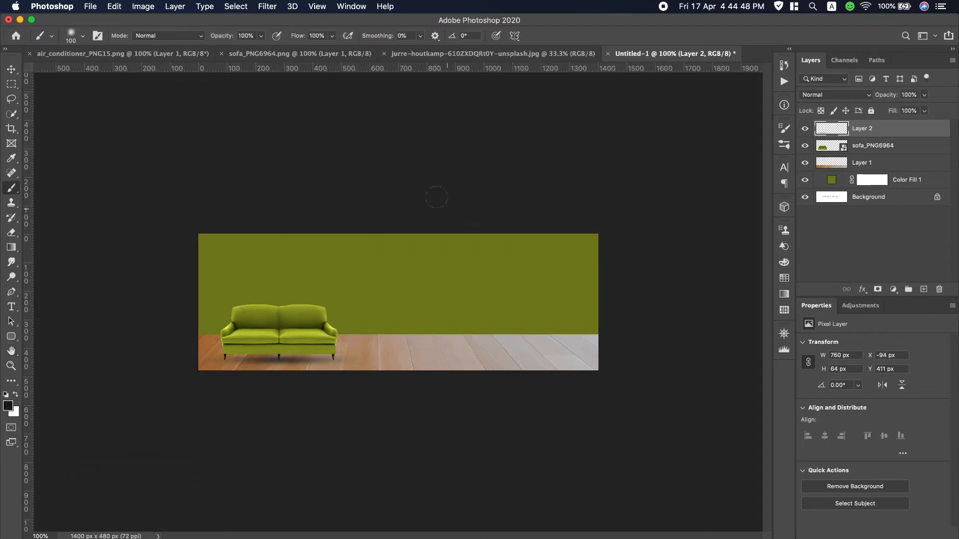
# Place air_conditioner_PNG15.png as an embedded image, scaled to about 23%, on the wall above the sofa
pyautogui.click(90, 7)
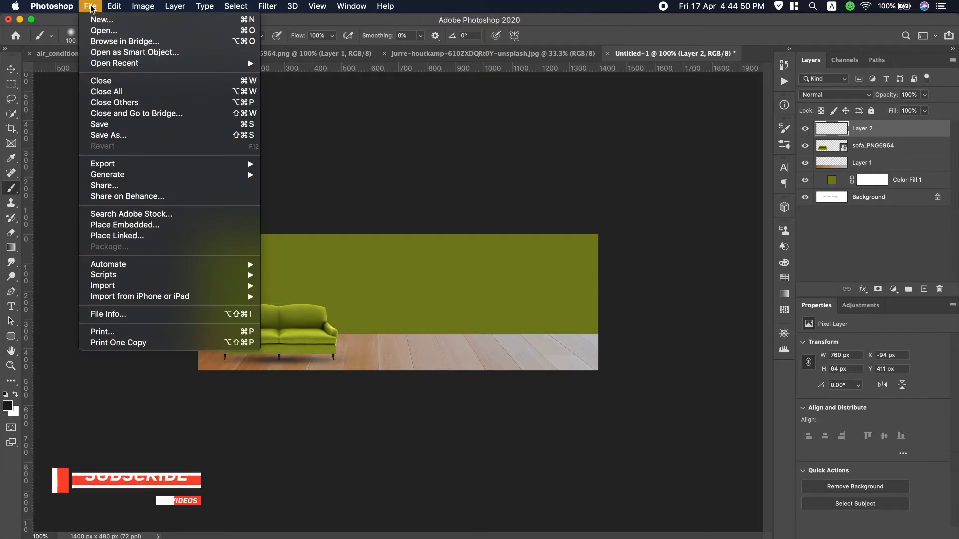
pyautogui.click(507, 205)
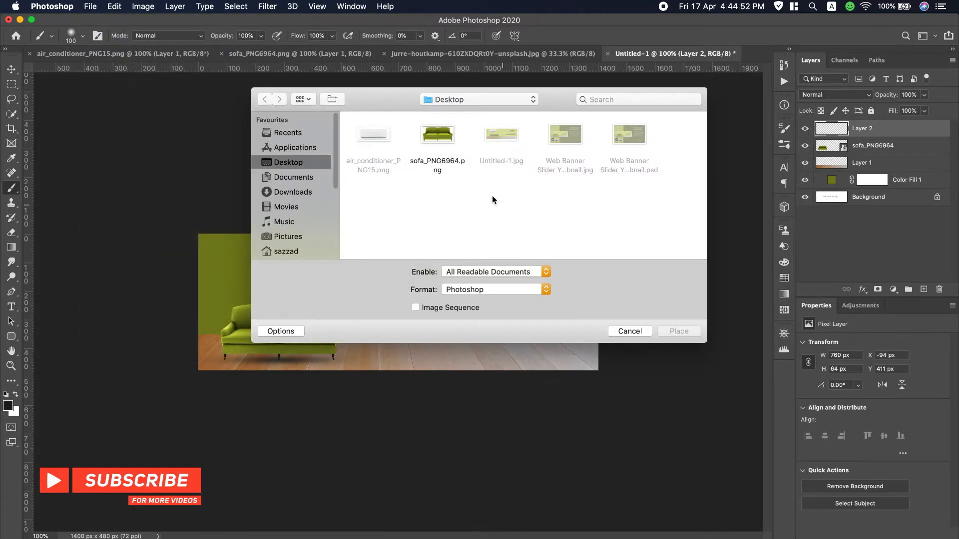
pyautogui.doubleClick(383, 141)
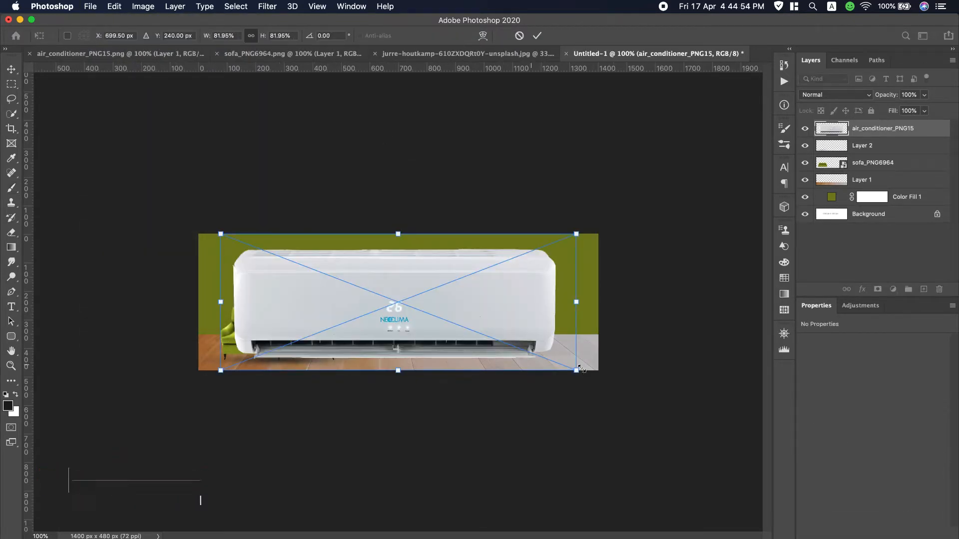
pyautogui.moveTo(577, 370); pyautogui.dragTo(299, 263)
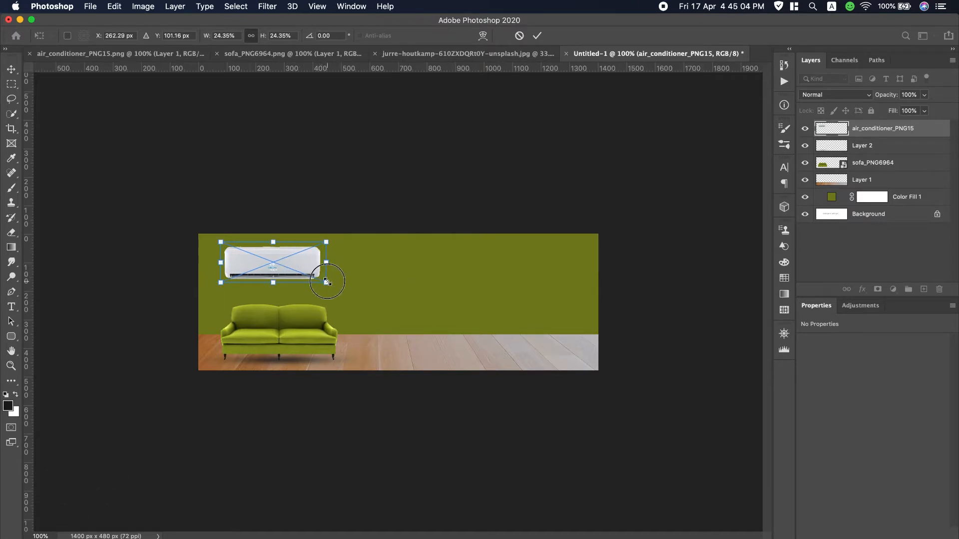
pyautogui.moveTo(326, 281); pyautogui.dragTo(321, 279)
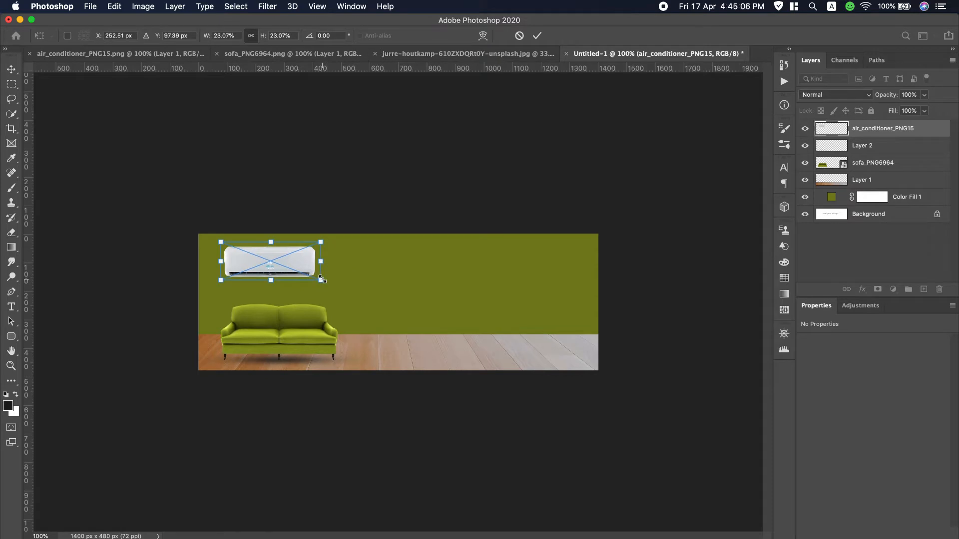
pyautogui.click(537, 35)
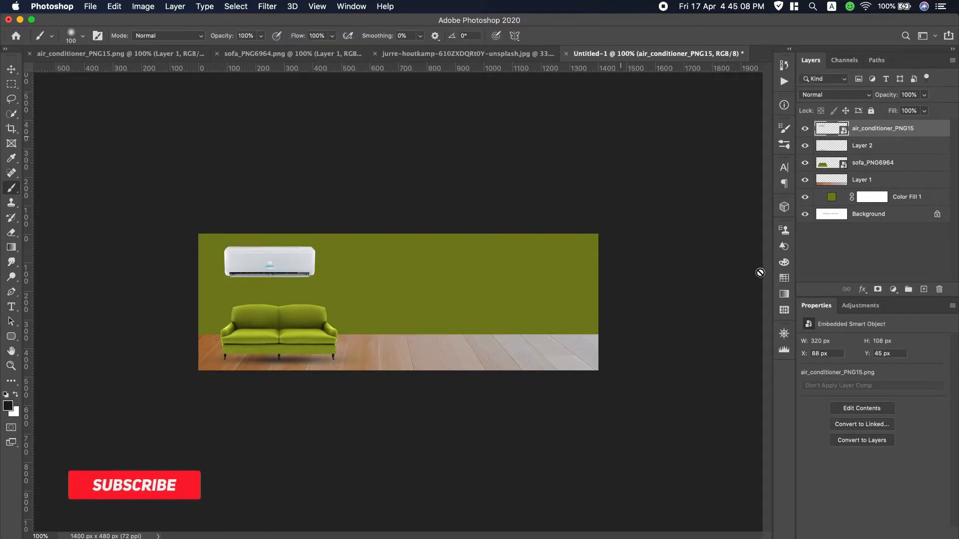
# Add a Multiply drop shadow to the air conditioner with 50% opacity, 120° angle, 13 px distance and 29 px size
pyautogui.doubleClick(938, 129)
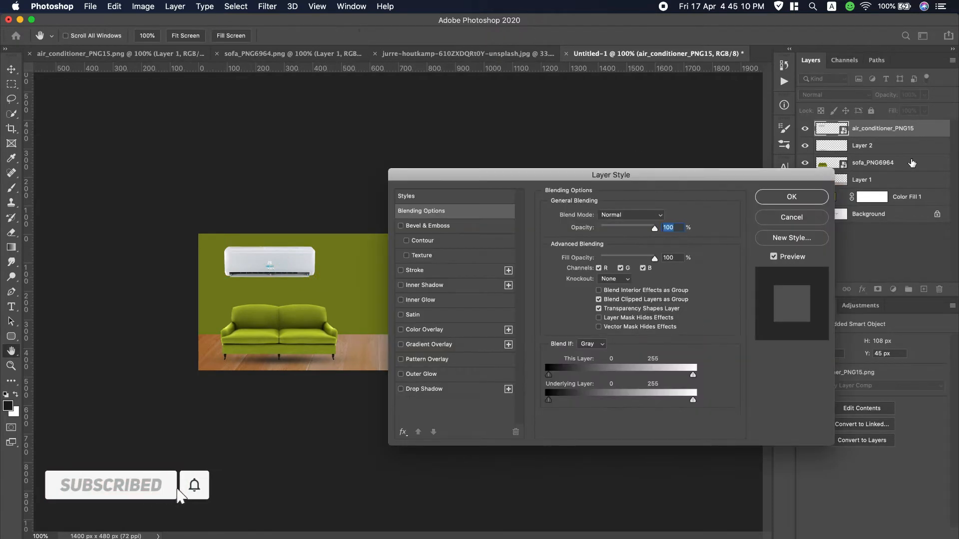
pyautogui.click(457, 388)
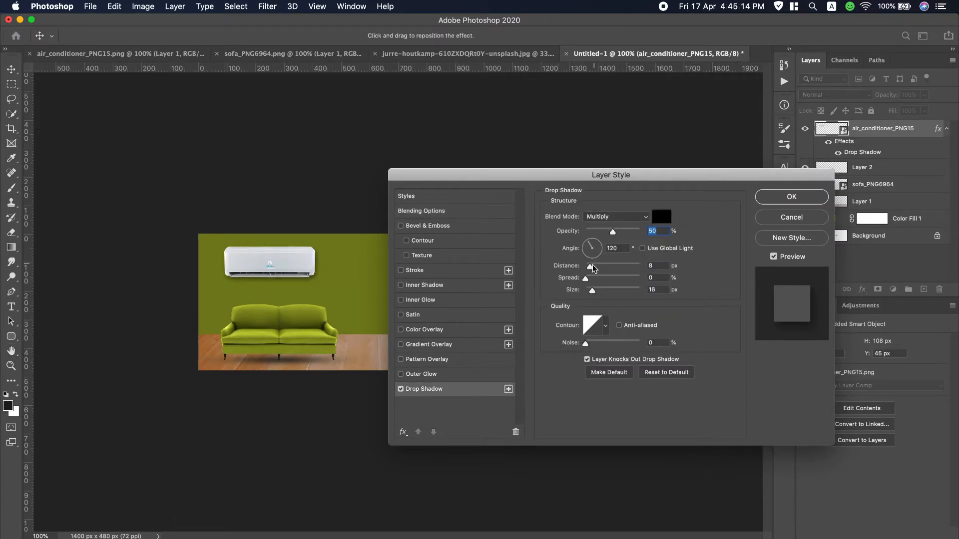
pyautogui.moveTo(589, 266); pyautogui.dragTo(596, 293)
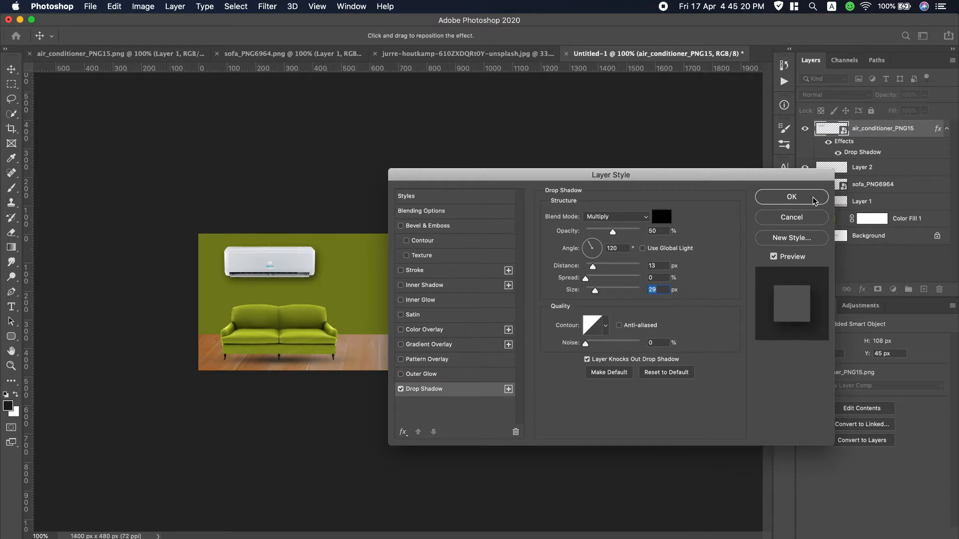
pyautogui.click(791, 197)
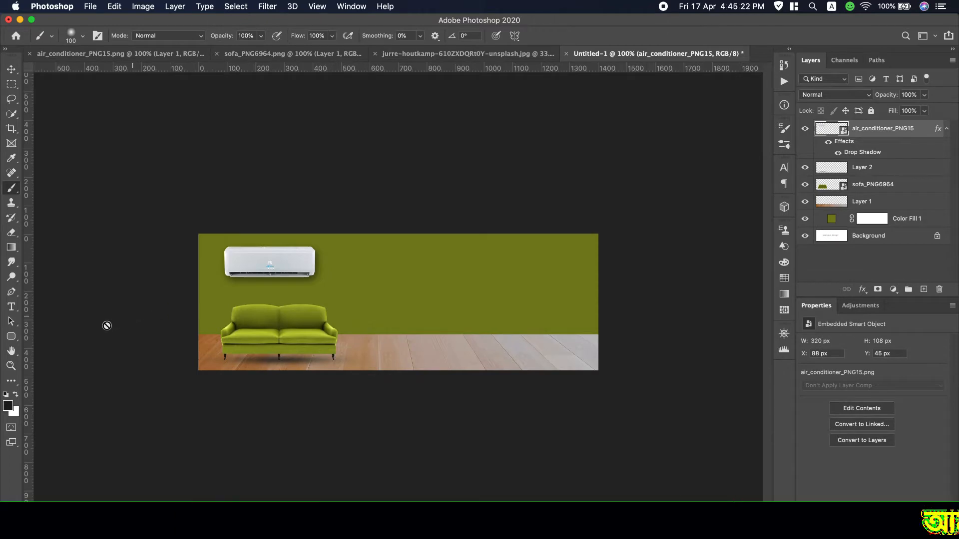
# Place a vertical guide at about 1300 px and add right-aligned Gotham Black text "Energy", copied from the notes, against it
pyautogui.moveTo(29, 328); pyautogui.dragTo(569, 314)
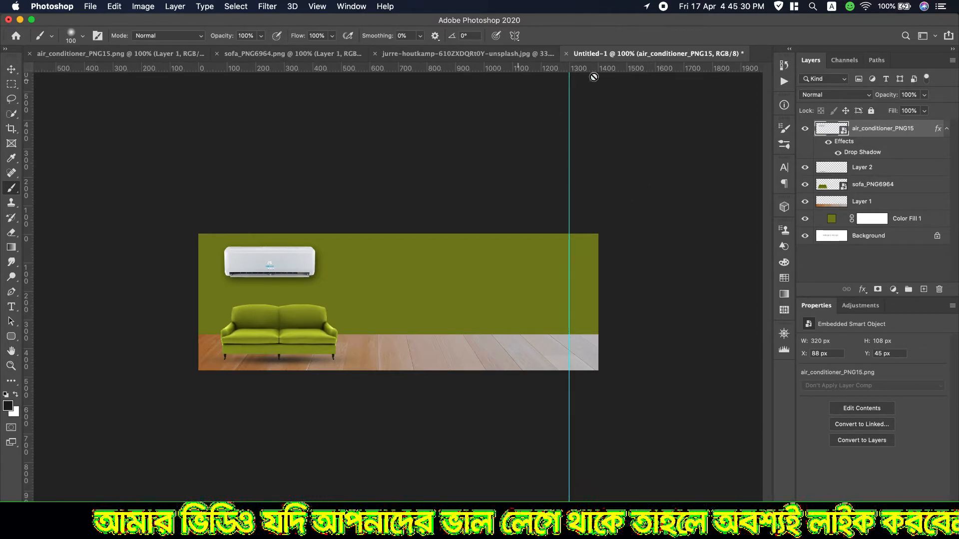
pyautogui.scroll(-2, 690, 4)
pyautogui.click(522, 50)
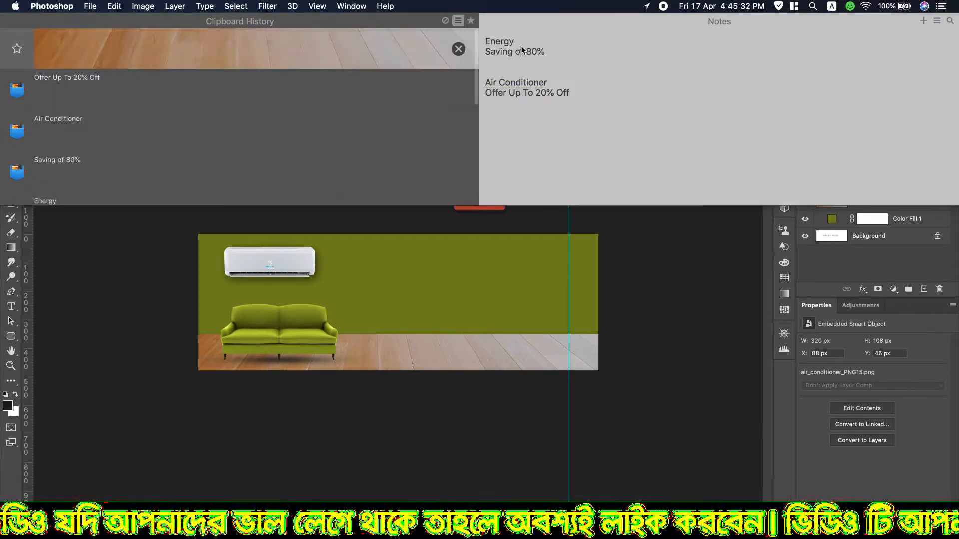
pyautogui.moveTo(522, 42); pyautogui.dragTo(482, 41)
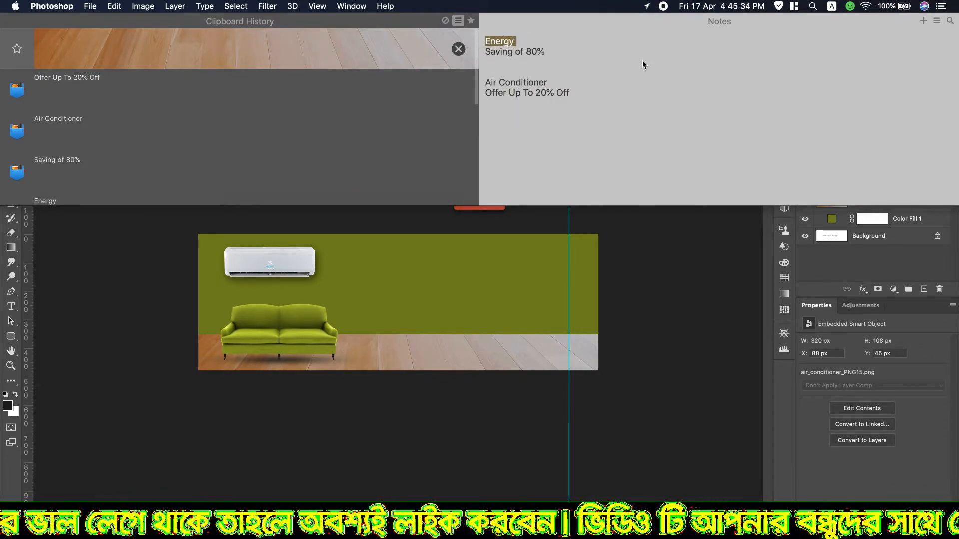
pyautogui.press('super+c')
pyautogui.click(10, 311)
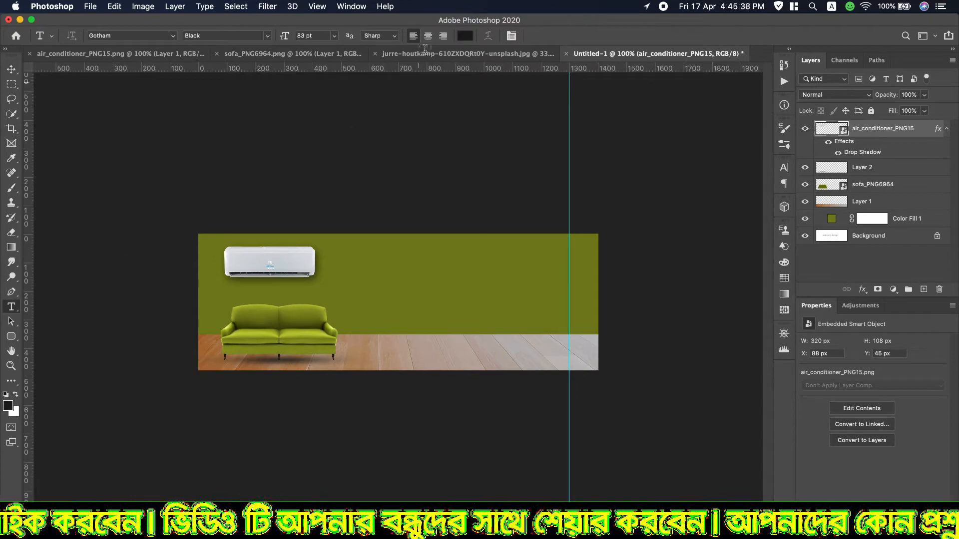
pyautogui.click(443, 35)
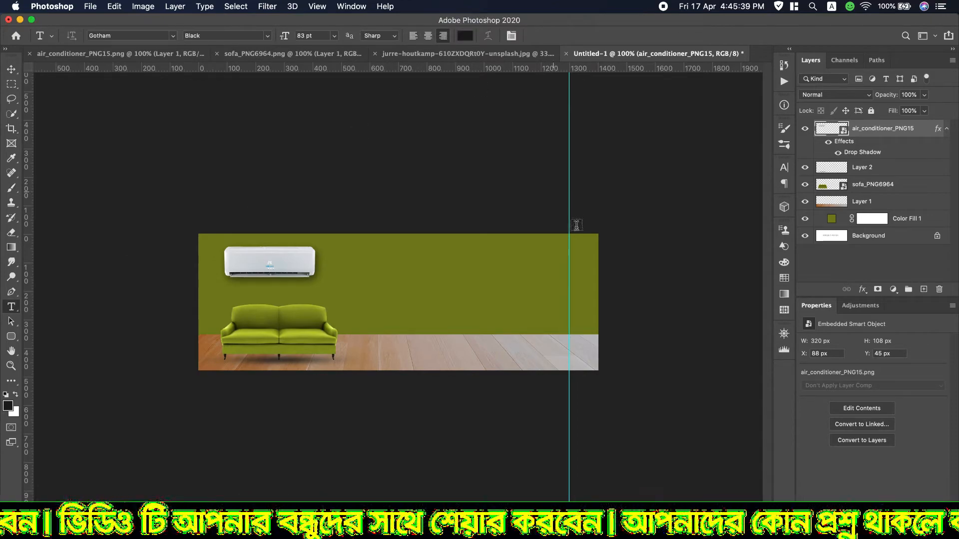
pyautogui.click(568, 250)
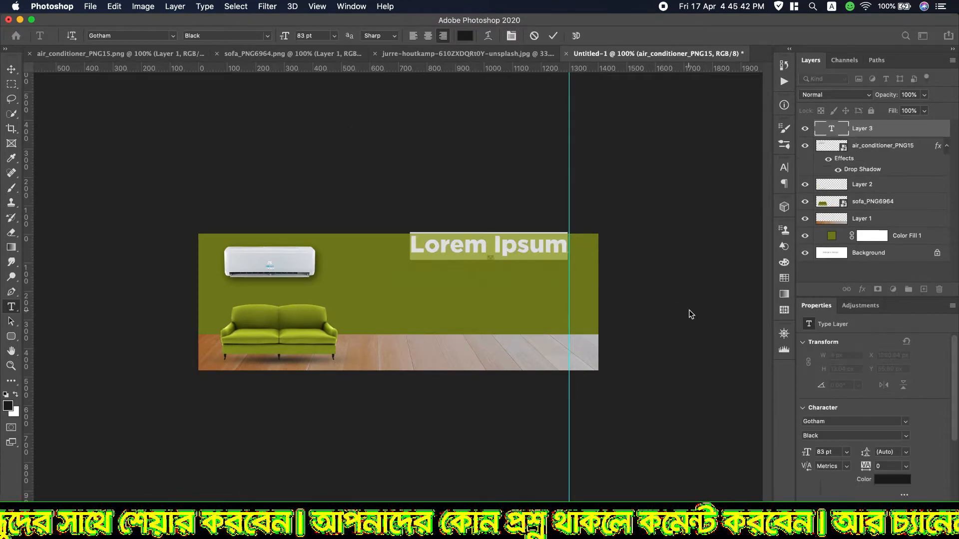
pyautogui.write('Energy')
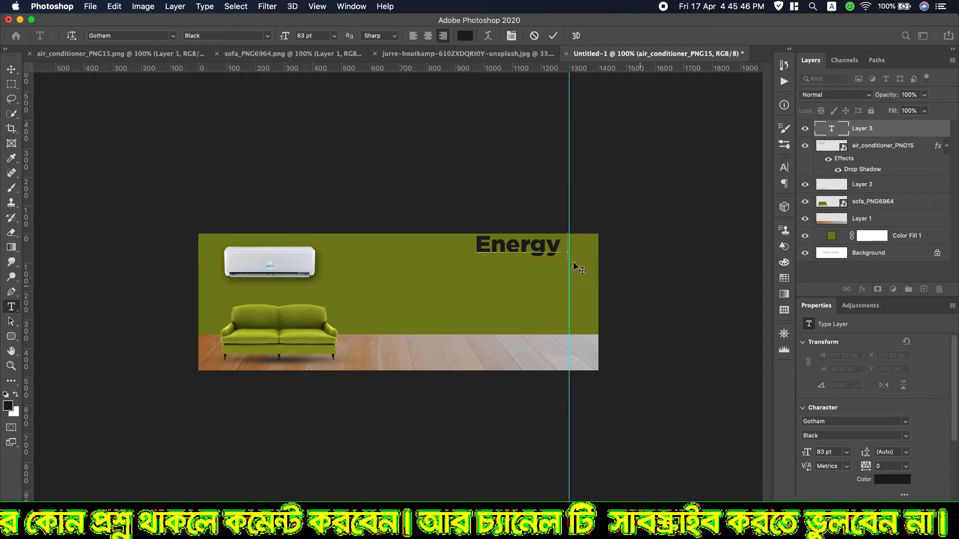
pyautogui.press('BackSpace')
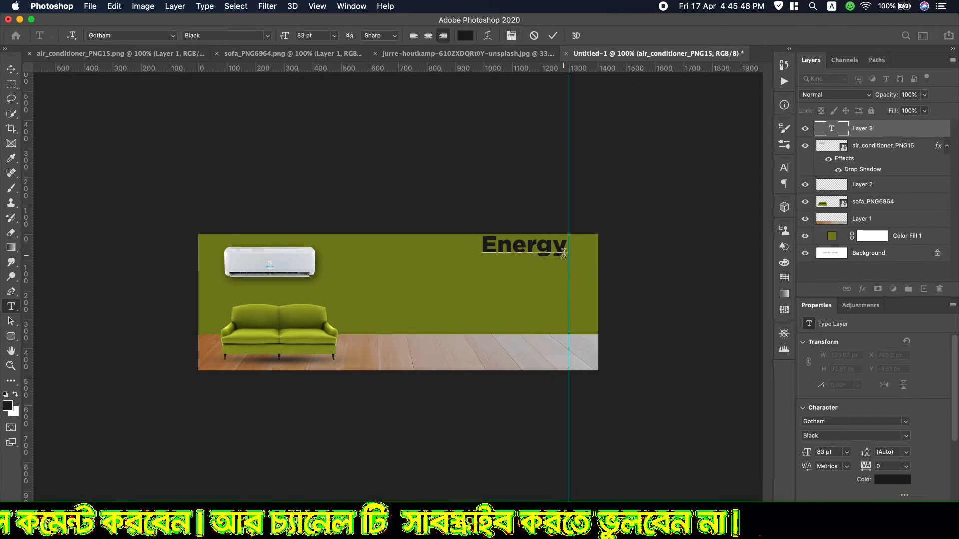
# Set the whole word "Energy" to All Caps and commit the text
pyautogui.doubleClick(564, 253)
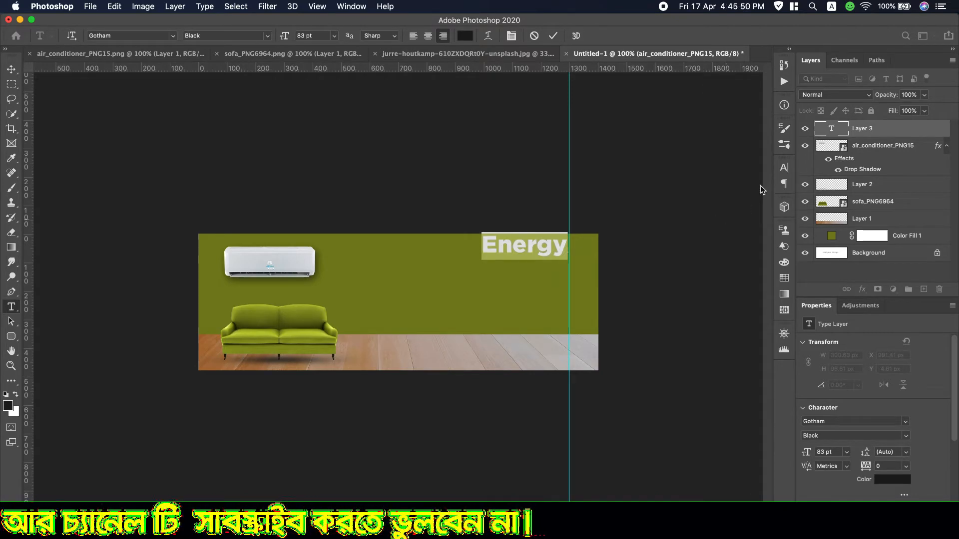
pyautogui.click(784, 170)
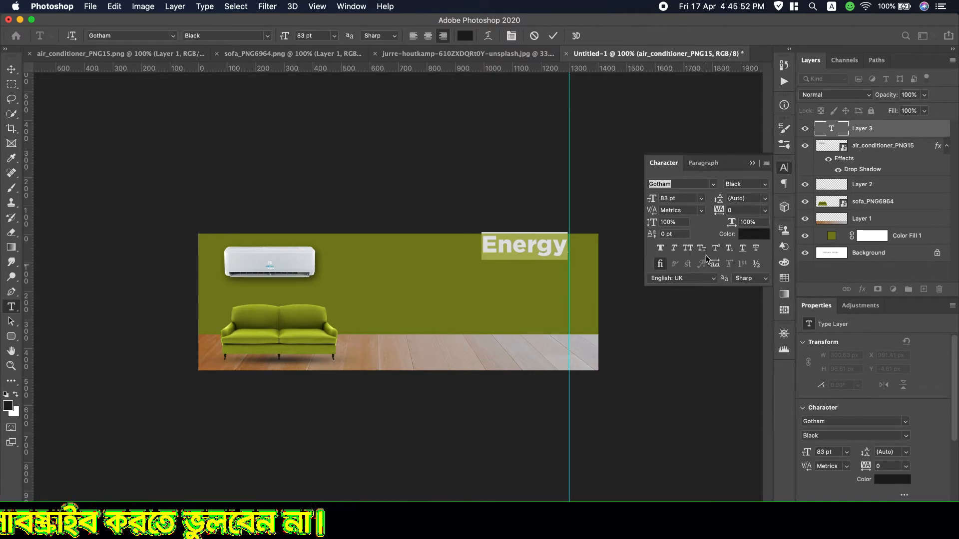
pyautogui.click(689, 249)
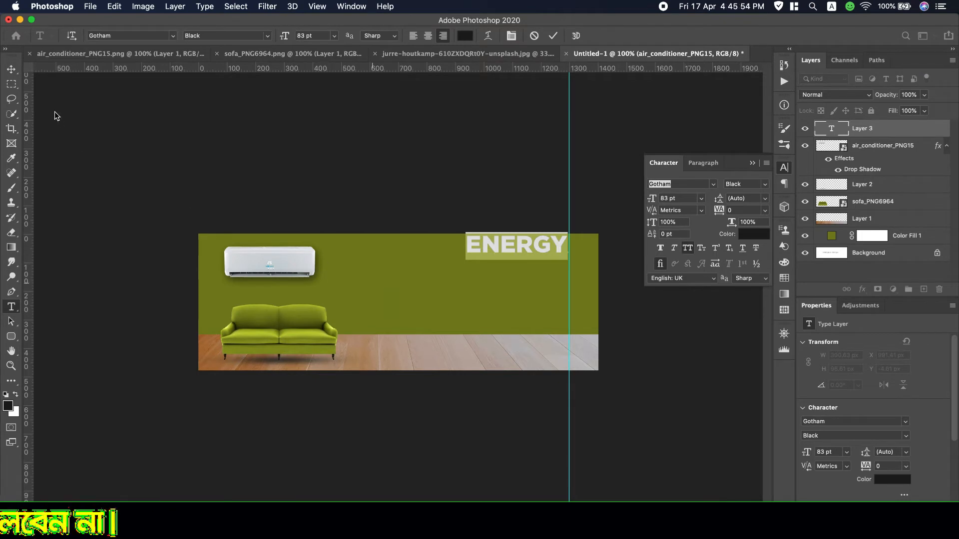
pyautogui.click(11, 68)
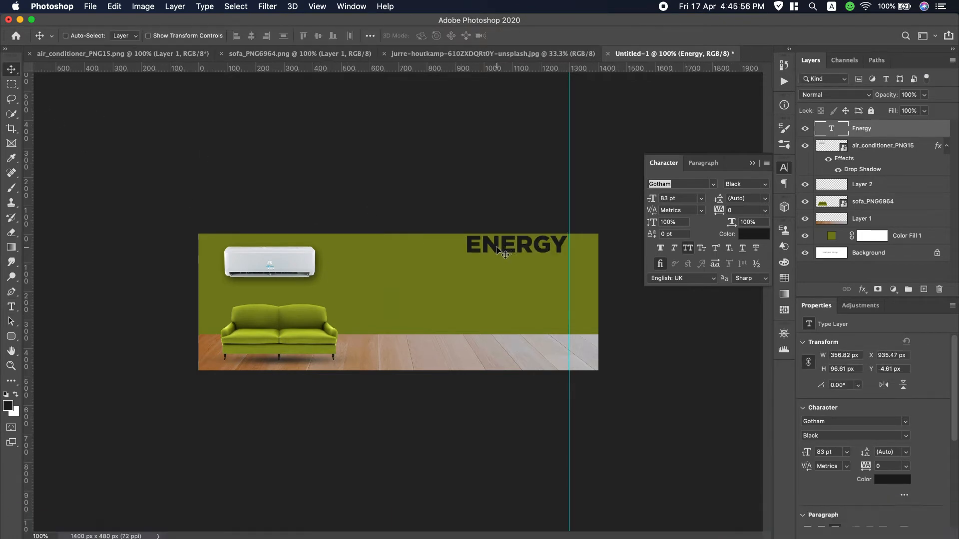
# Scale the ENERGY text to about 65% and position it against the guide, level with the air conditioner's top edge
pyautogui.moveTo(498, 250)
pyautogui.mouseDown()
pyautogui.moveTo(498, 260)
pyautogui.moveTo(464, 273)
pyautogui.moveTo(492, 262)
pyautogui.mouseUp()
pyautogui.press('super+t')
pyautogui.moveTo(495, 261); pyautogui.dragTo(501, 261)
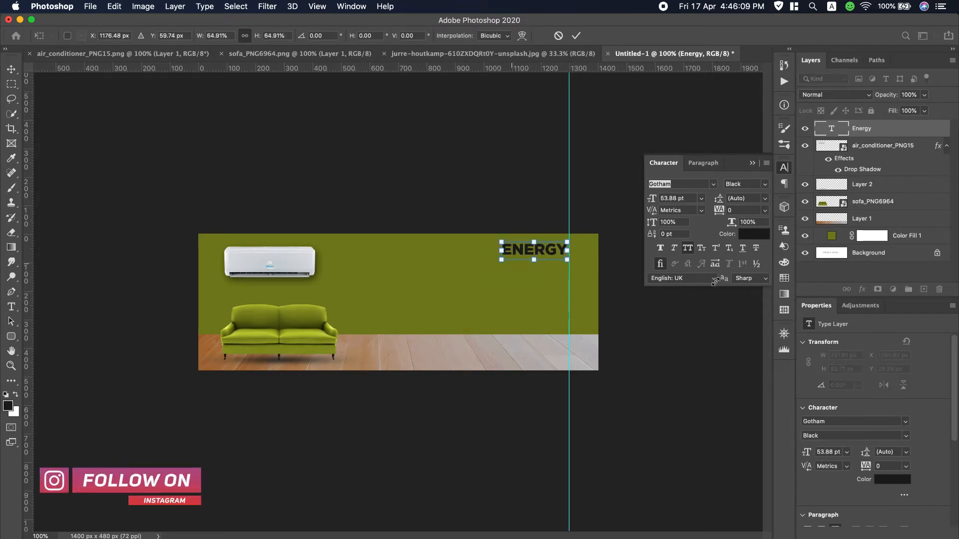
pyautogui.click(576, 35)
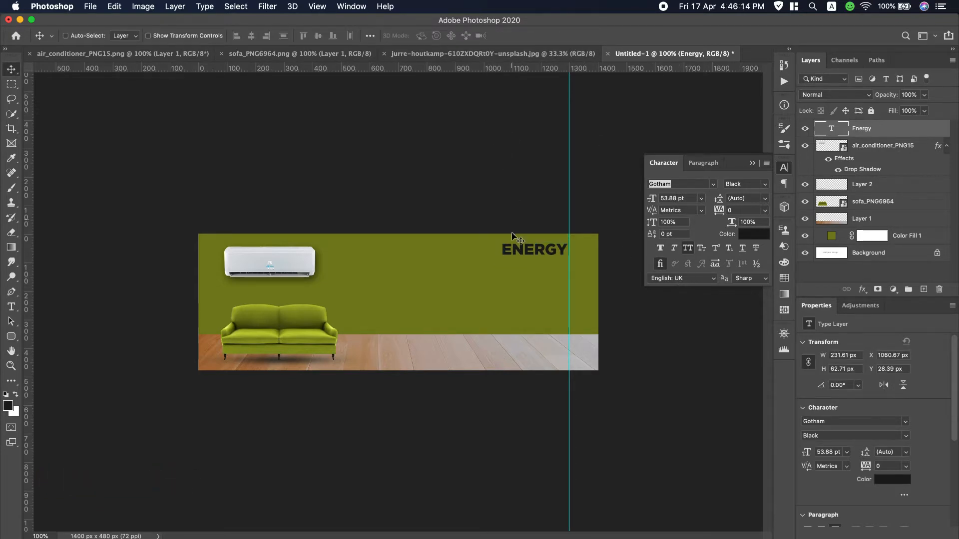
pyautogui.moveTo(532, 251); pyautogui.dragTo(531, 254)
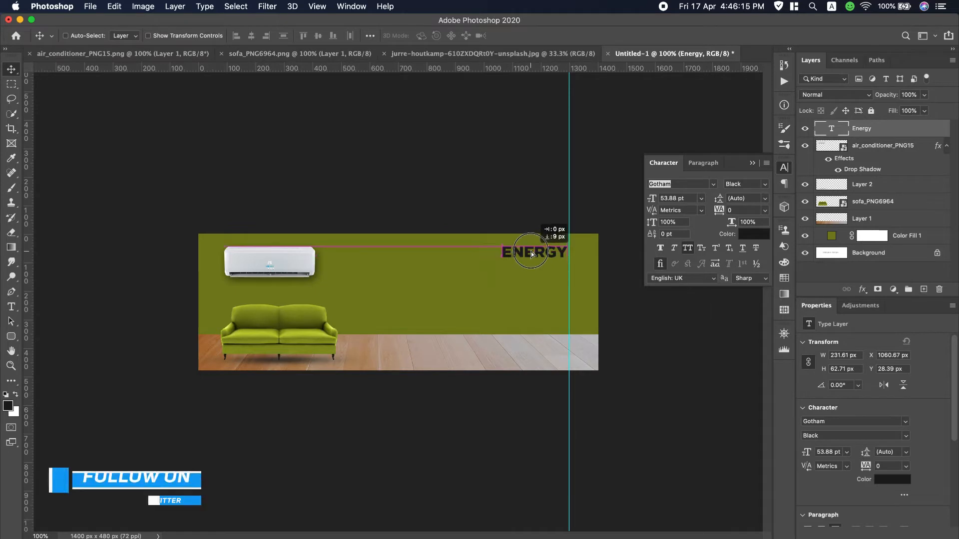
# Copy "Saving of 80%" from the notes and add it as a new right-aligned text line below ENERGY
pyautogui.scroll(-2, 587, 3)
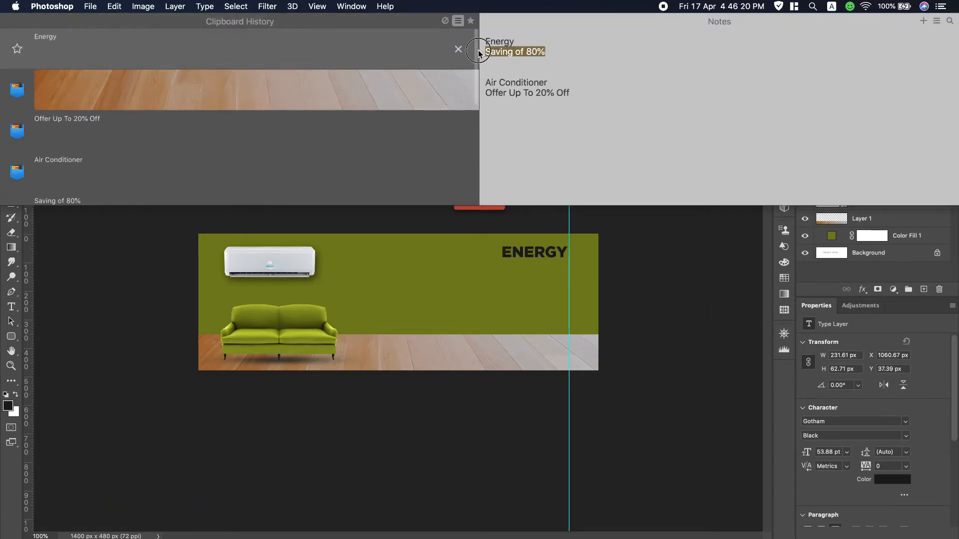
pyautogui.tripleClick(546, 53)
pyautogui.press('super+c')
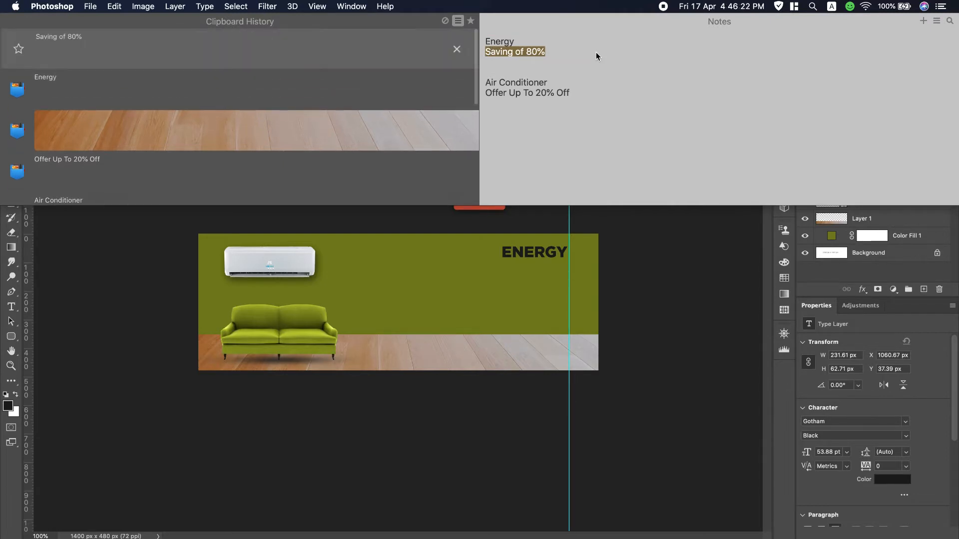
pyautogui.click(20, 313)
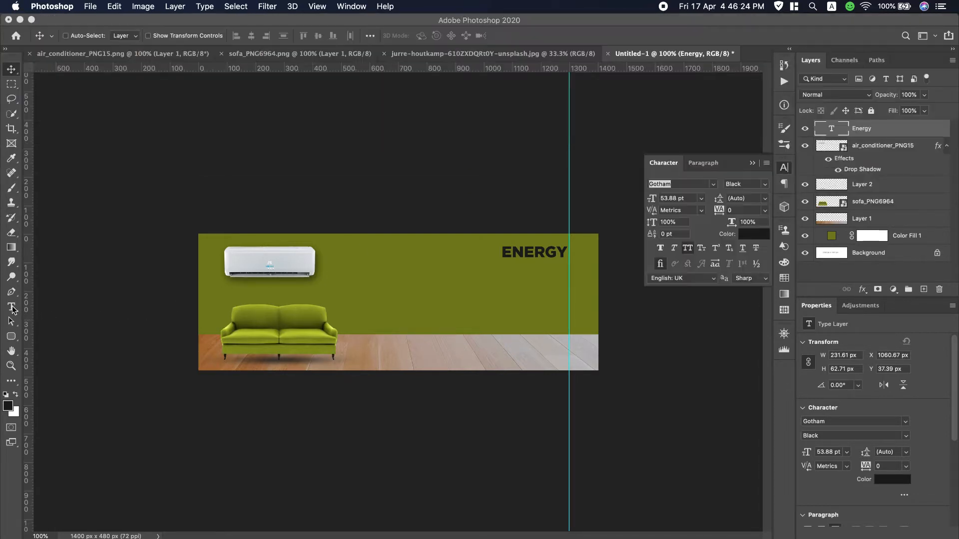
pyautogui.click(565, 270)
pyautogui.press('super+v')
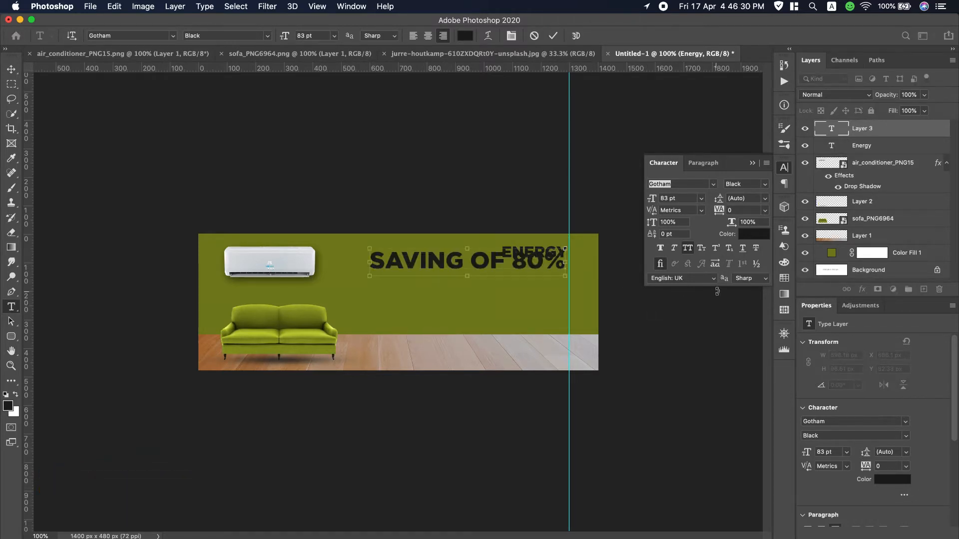
# Set the whole "Saving of 80%" line to 55 pt Gotham Light and commit the text
pyautogui.press('super+a')
pyautogui.moveTo(654, 200); pyautogui.dragTo(637, 201)
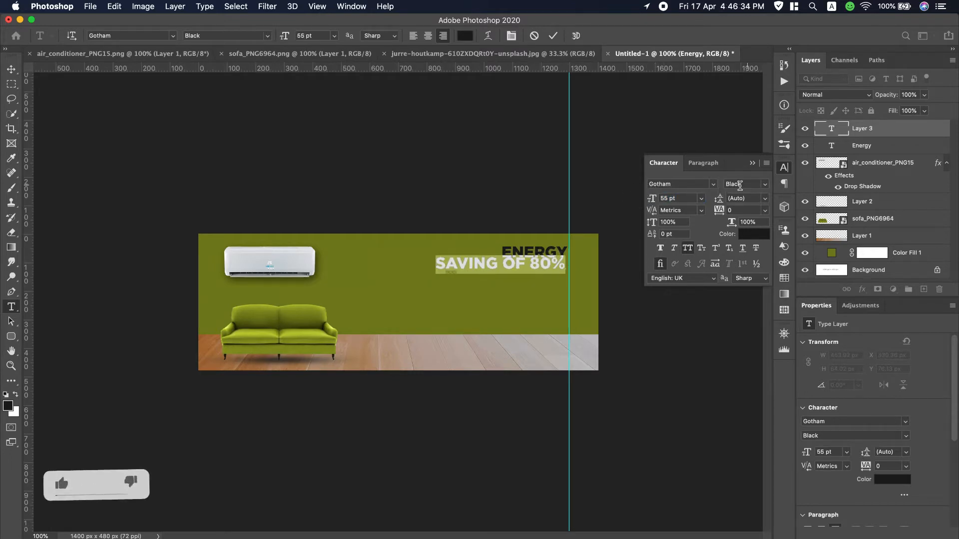
pyautogui.click(766, 186)
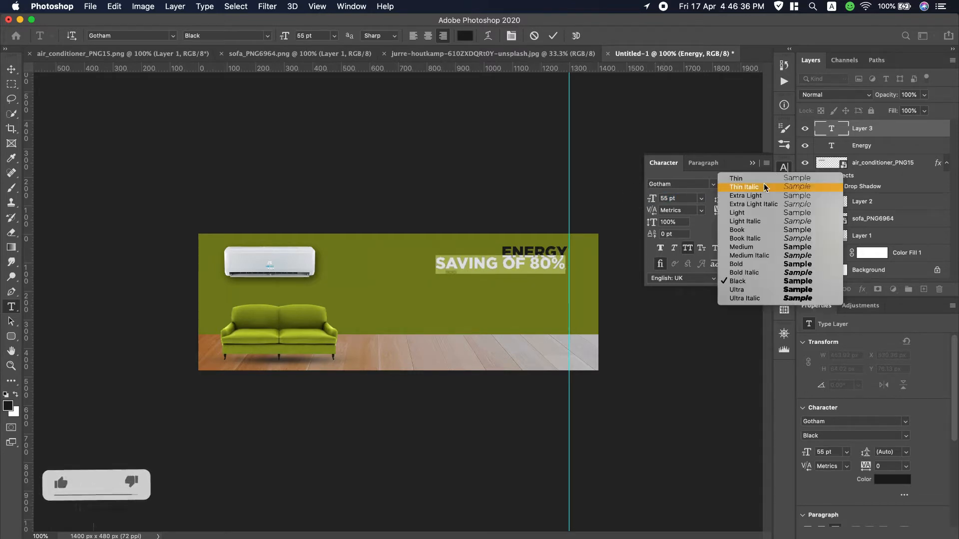
pyautogui.click(759, 212)
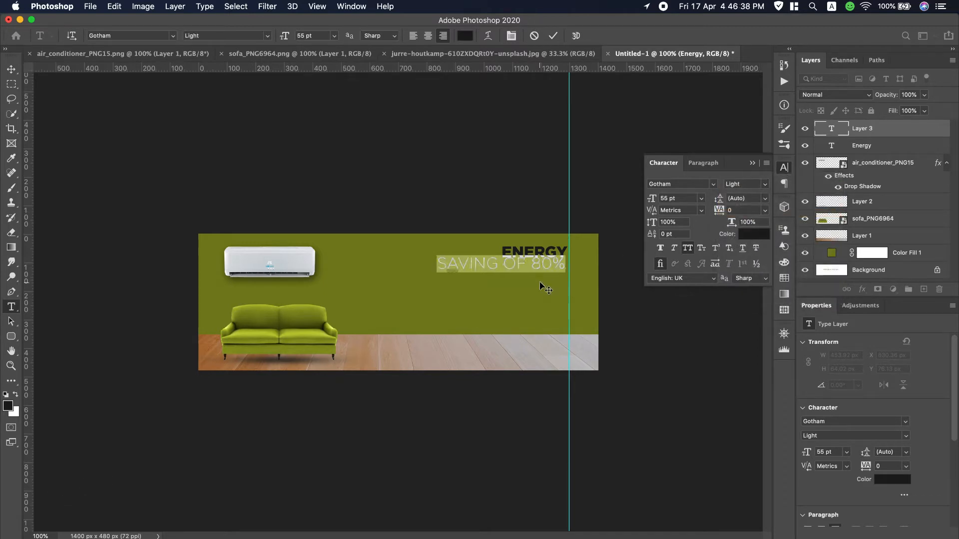
pyautogui.click(553, 35)
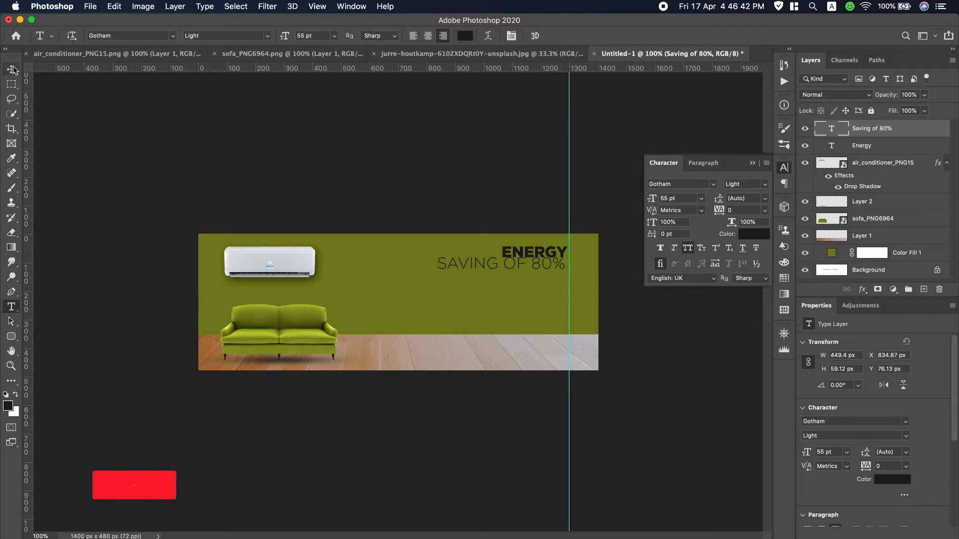
# Scale the SAVING OF 80% text to about 74% and position it directly below ENERGY, against the guide
pyautogui.press('v')
pyautogui.hotkey('ctrl', 't')
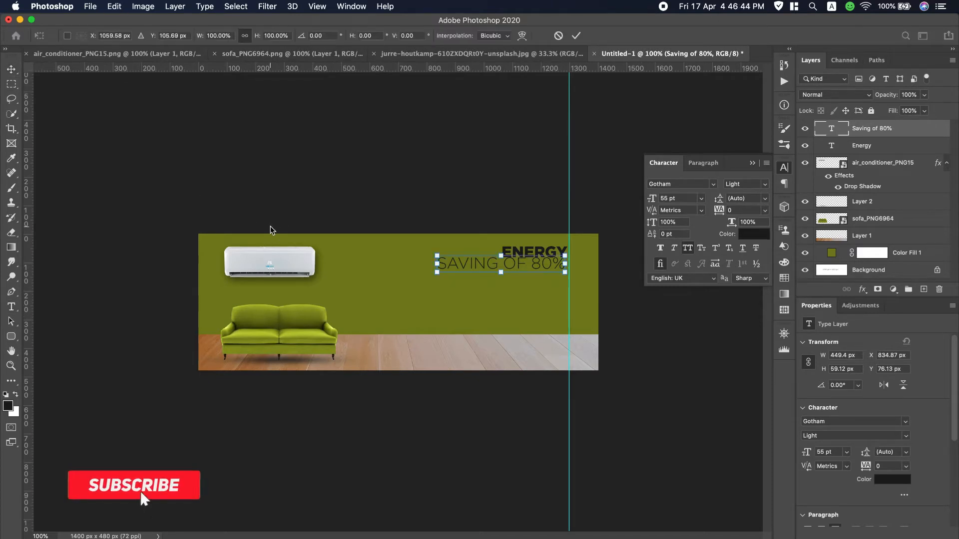
pyautogui.moveTo(469, 268)
pyautogui.mouseDown()
pyautogui.moveTo(443, 256)
pyautogui.moveTo(471, 262)
pyautogui.mouseUp()
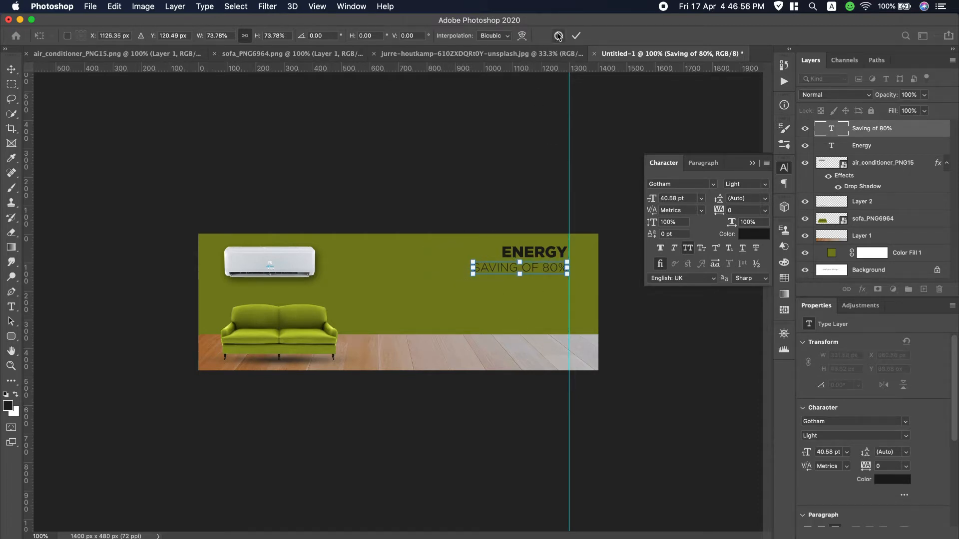
pyautogui.click(576, 36)
pyautogui.moveTo(550, 270); pyautogui.dragTo(550, 268)
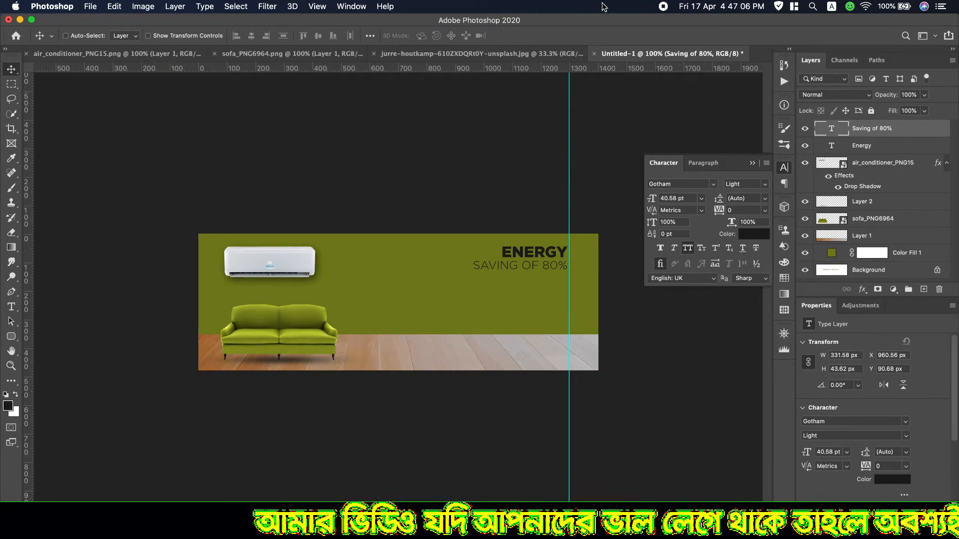
# Copy "Air Conditioner" from the notes and add it as a new right-aligned text line below SAVING OF 80%
pyautogui.scroll(-2, 603, 7)
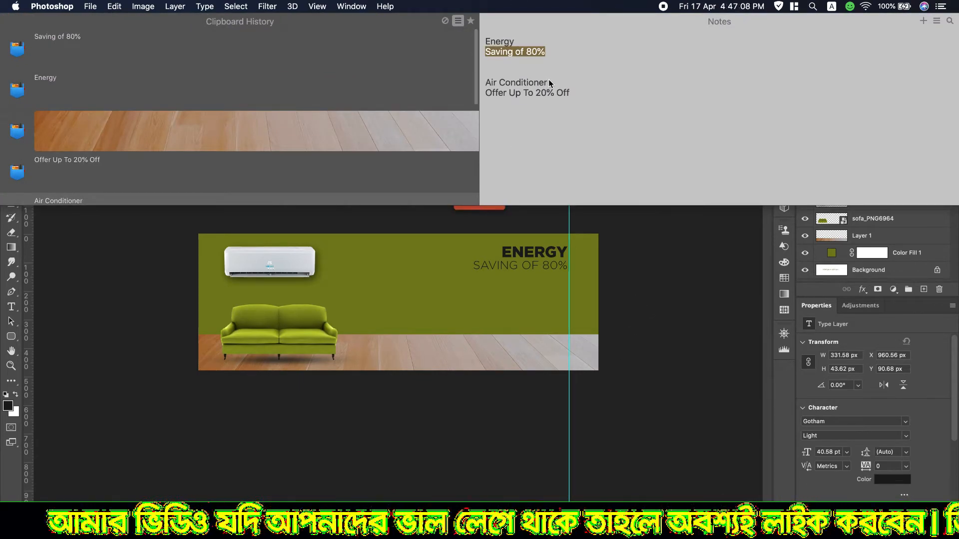
pyautogui.moveTo(549, 80); pyautogui.dragTo(473, 80)
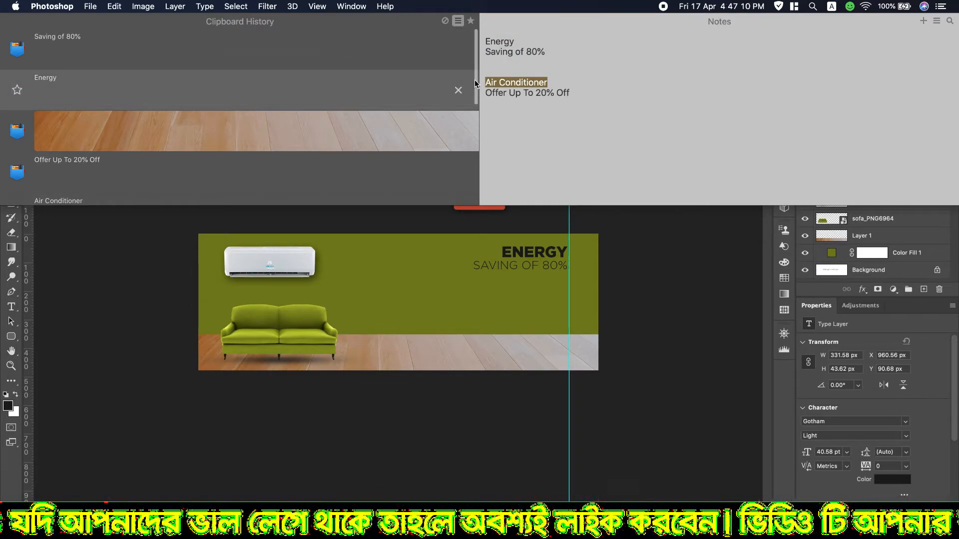
pyautogui.press('super+c')
pyautogui.click(10, 307)
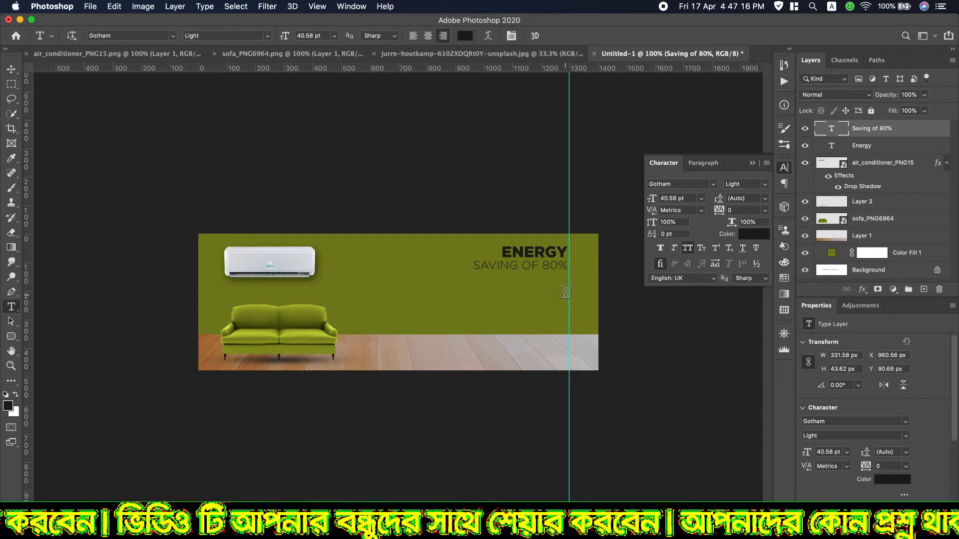
pyautogui.click(565, 297)
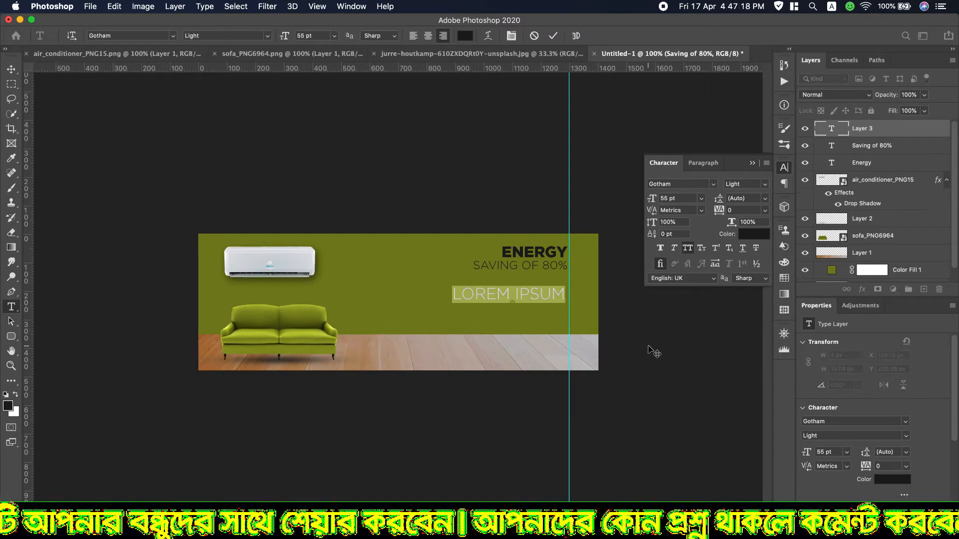
pyautogui.press('super+v')
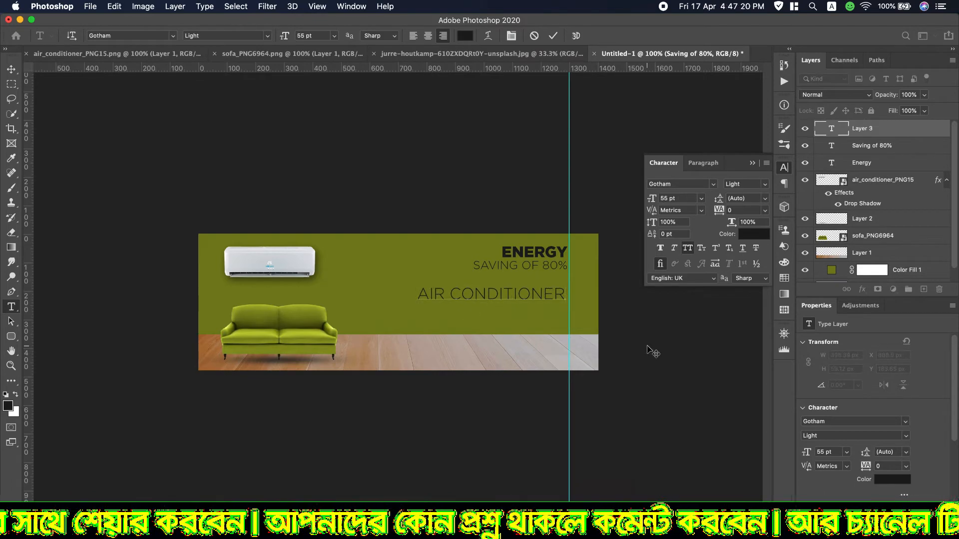
# Try the Medium weight on the whole AIR CONDITIONER line, settle on Gotham Book and commit the text
pyautogui.press('super+a')
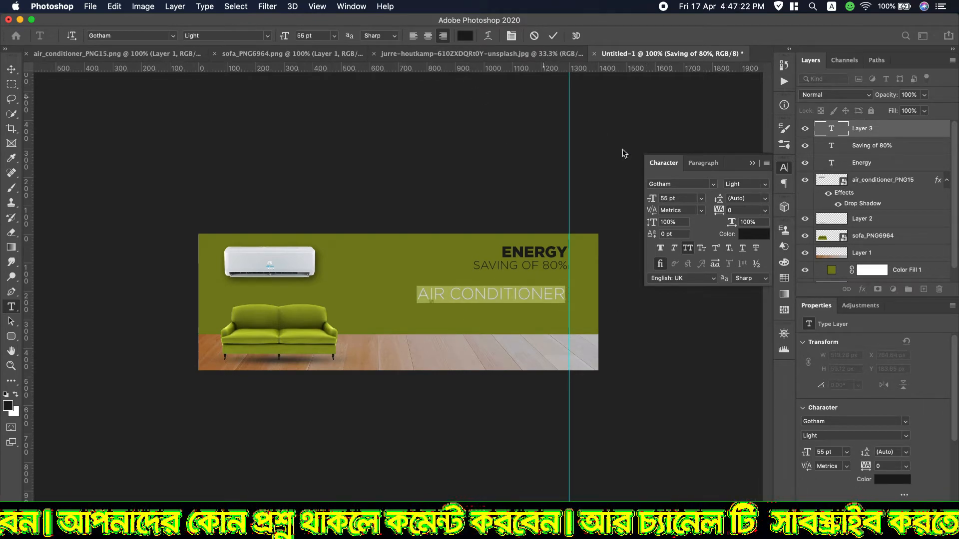
pyautogui.click(764, 184)
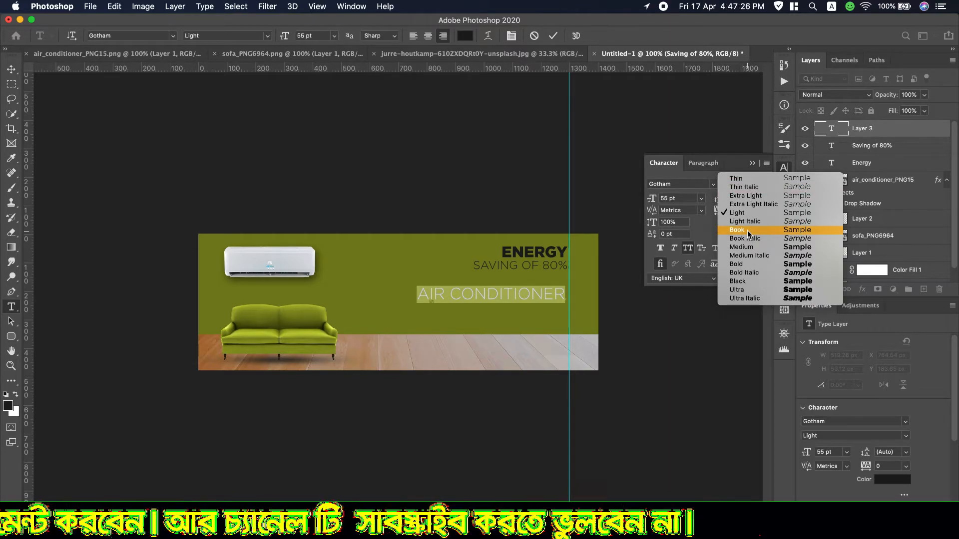
pyautogui.click(745, 246)
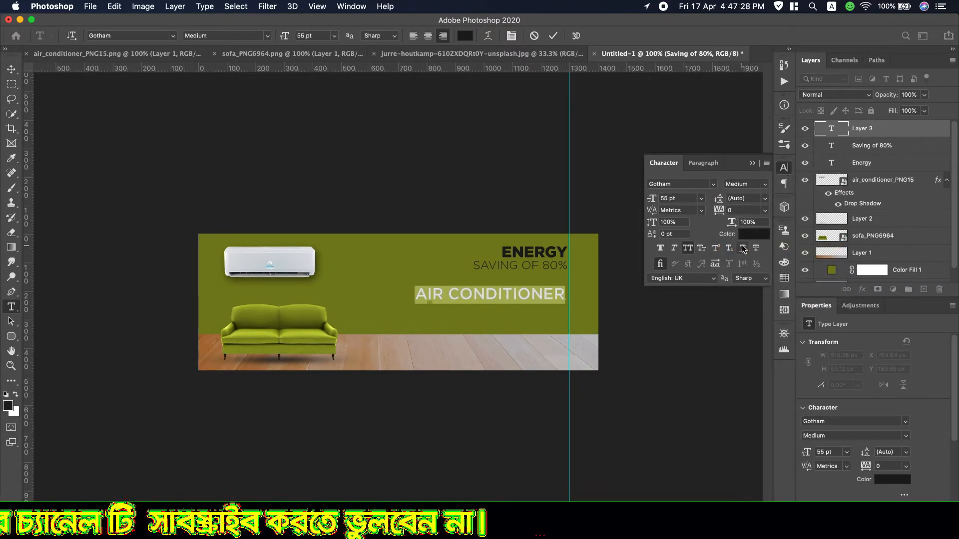
pyautogui.click(764, 185)
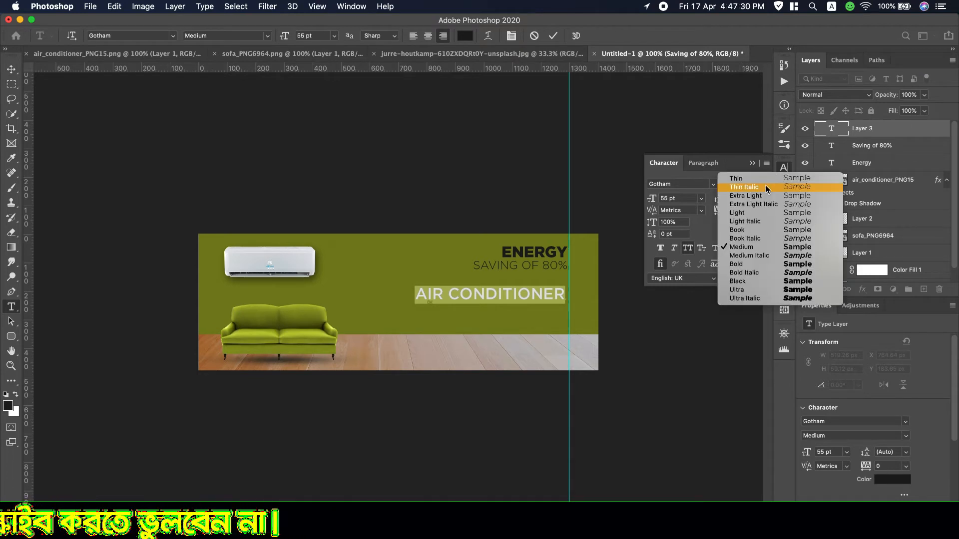
pyautogui.click(741, 230)
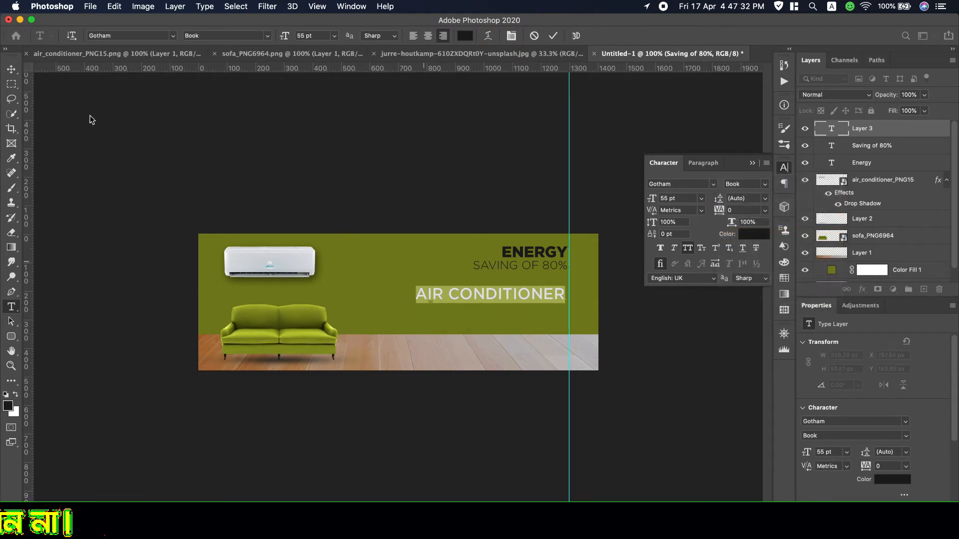
pyautogui.click(15, 73)
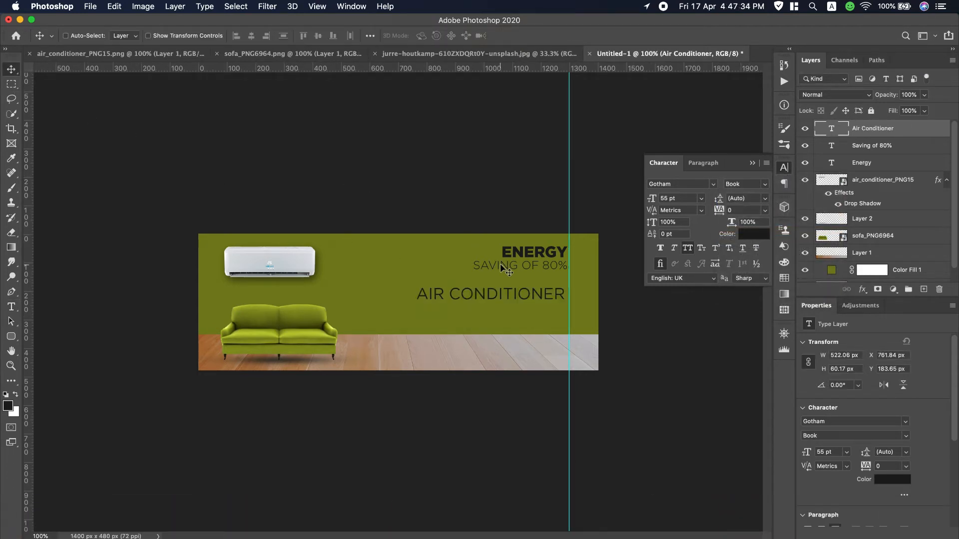
# Scale the AIR CONDITIONER text to about 60% and move it up against the guide
pyautogui.press('super+t')
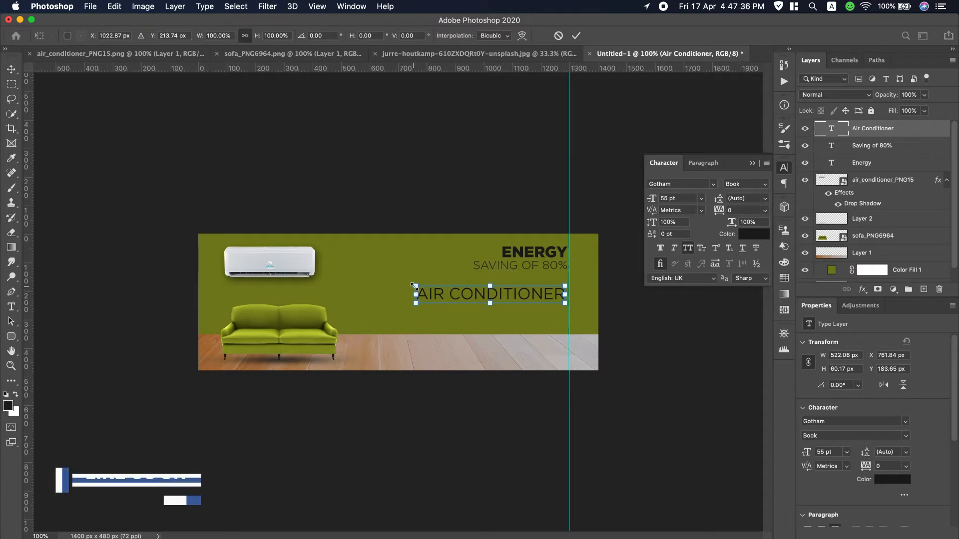
pyautogui.moveTo(416, 286); pyautogui.dragTo(475, 295)
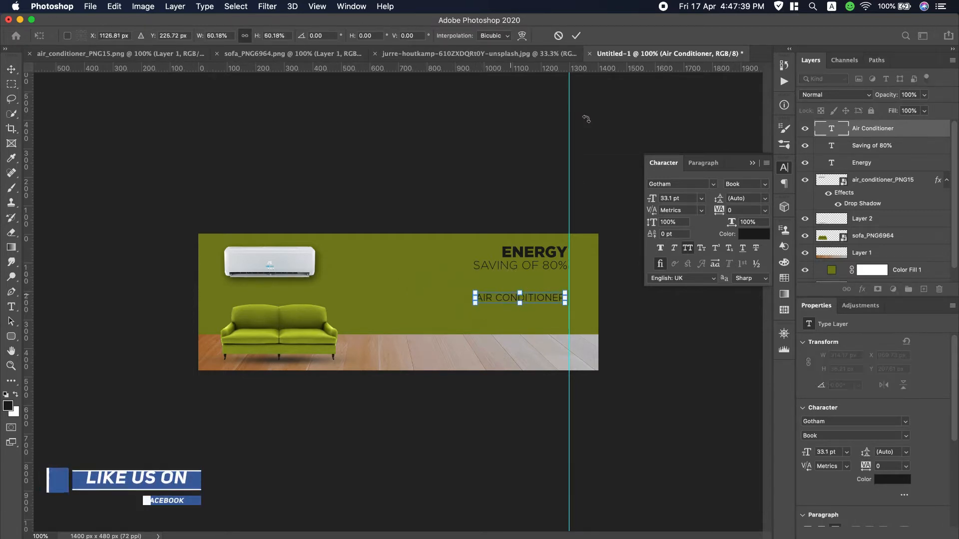
pyautogui.click(576, 36)
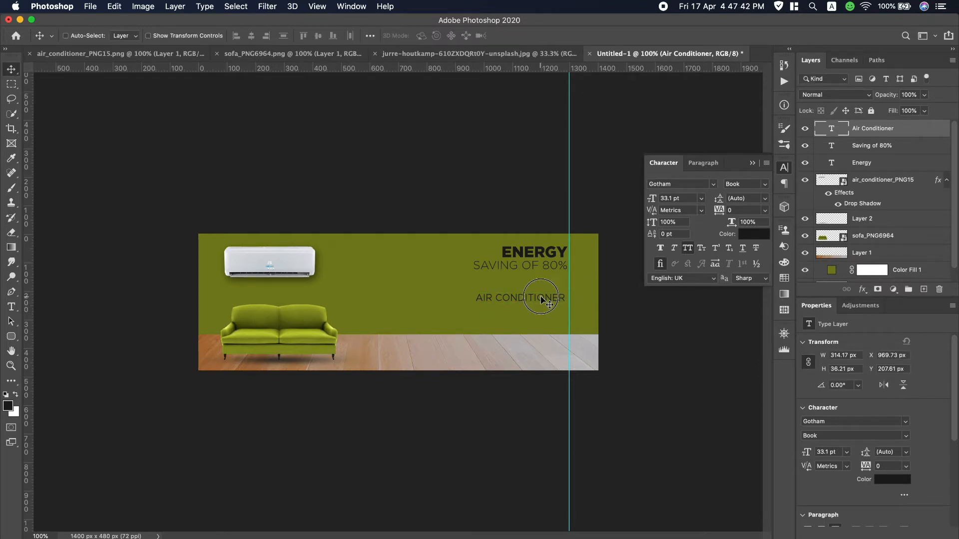
pyautogui.moveTo(549, 299); pyautogui.dragTo(544, 294)
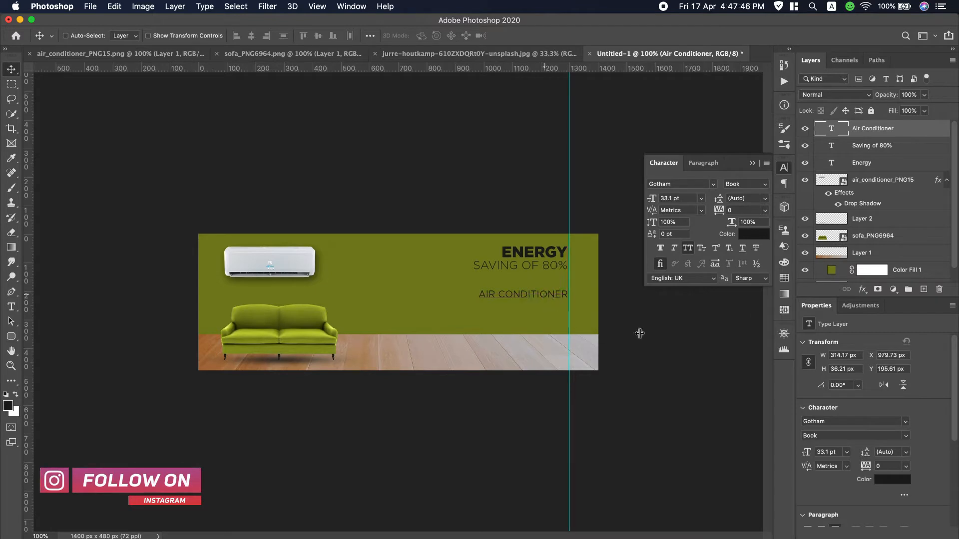
# Draw a rounded rectangle about 335 x 53 px with a 10 px radius below AIR CONDITIONER and fill it with #3f3c3c
pyautogui.click(11, 337)
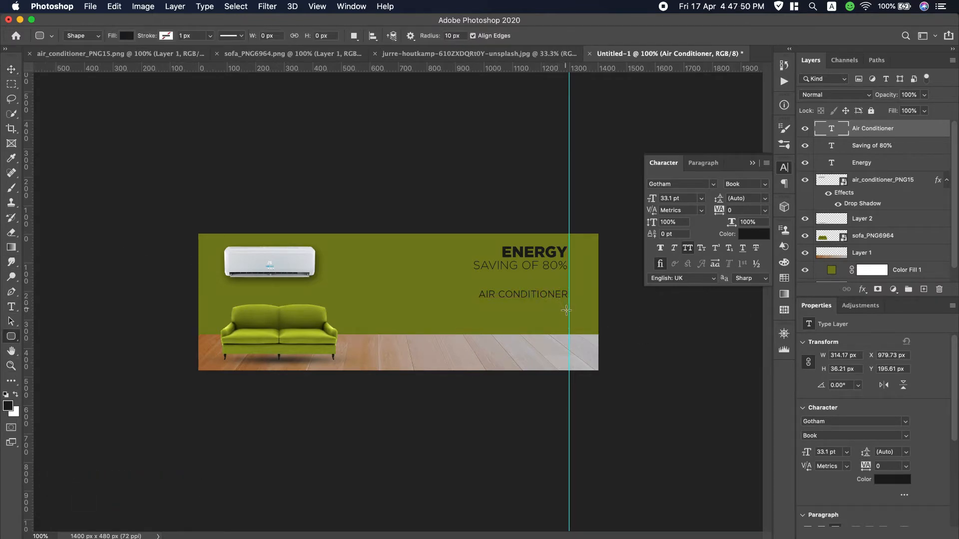
pyautogui.moveTo(568, 315); pyautogui.dragTo(474, 301)
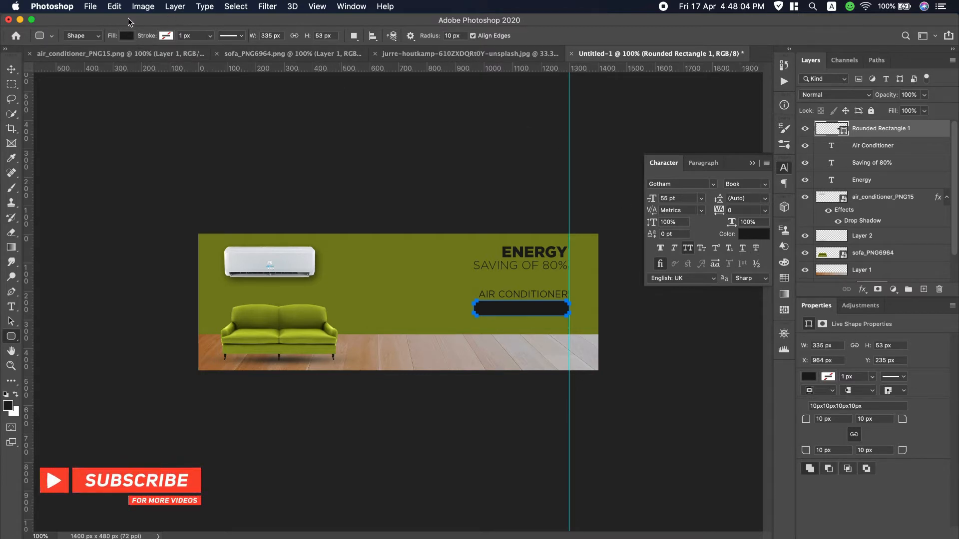
pyautogui.click(127, 35)
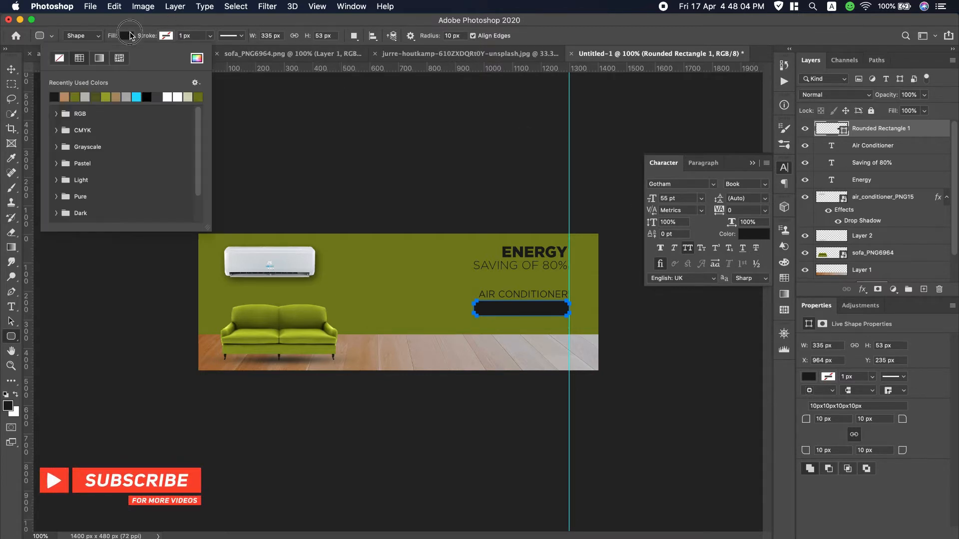
pyautogui.click(196, 58)
pyautogui.moveTo(661, 301); pyautogui.dragTo(667, 284)
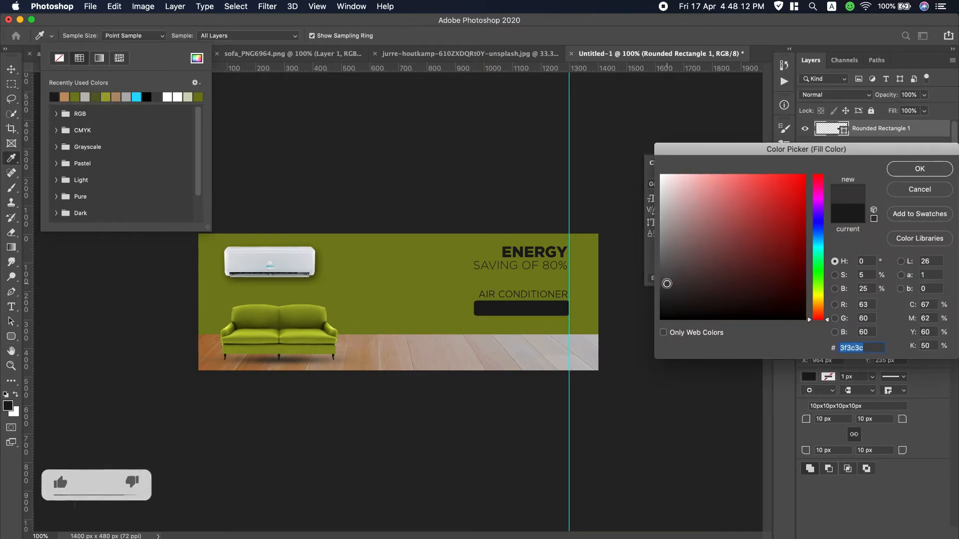
pyautogui.click(921, 169)
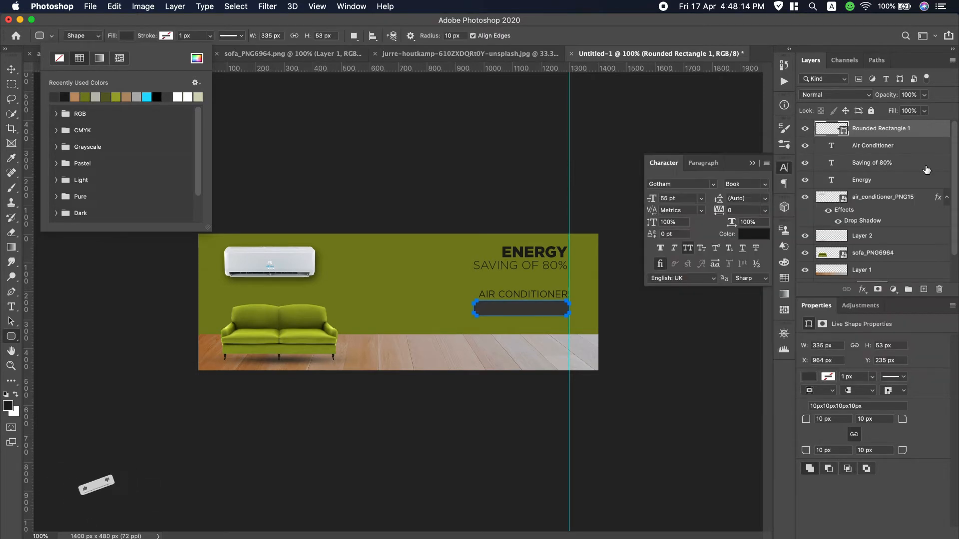
pyautogui.click(753, 166)
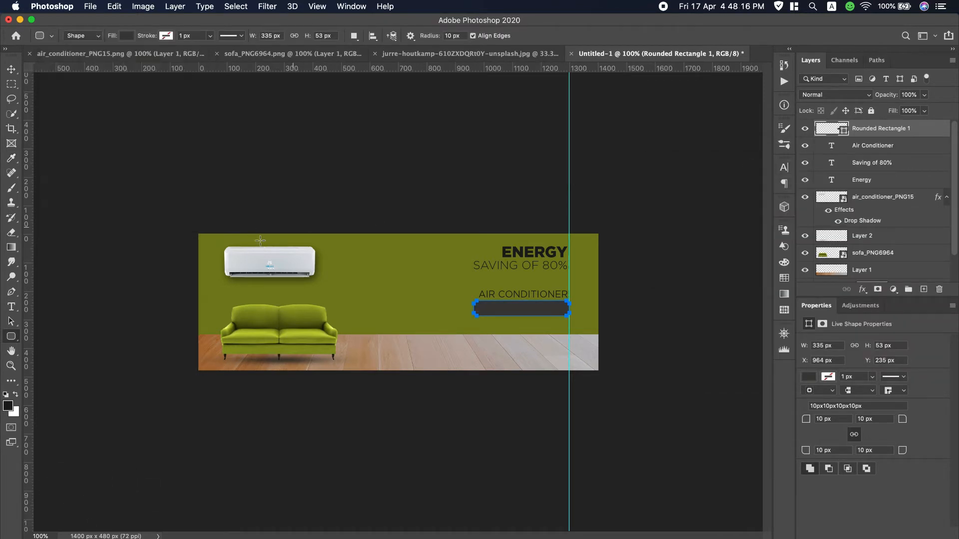
# Align the rounded rectangle's right edge with the text lines above and increase all its corner radii to 22 px
pyautogui.click(10, 67)
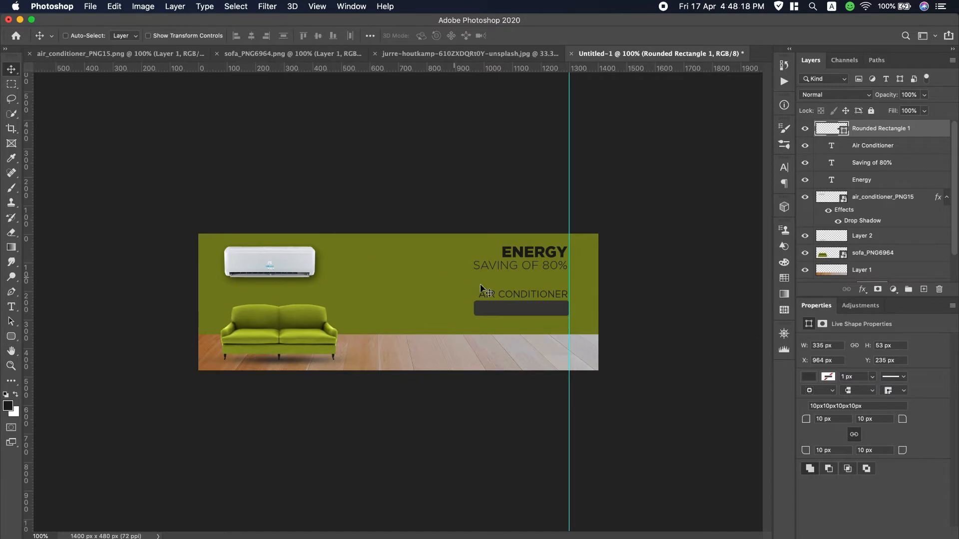
pyautogui.moveTo(527, 306); pyautogui.dragTo(523, 310)
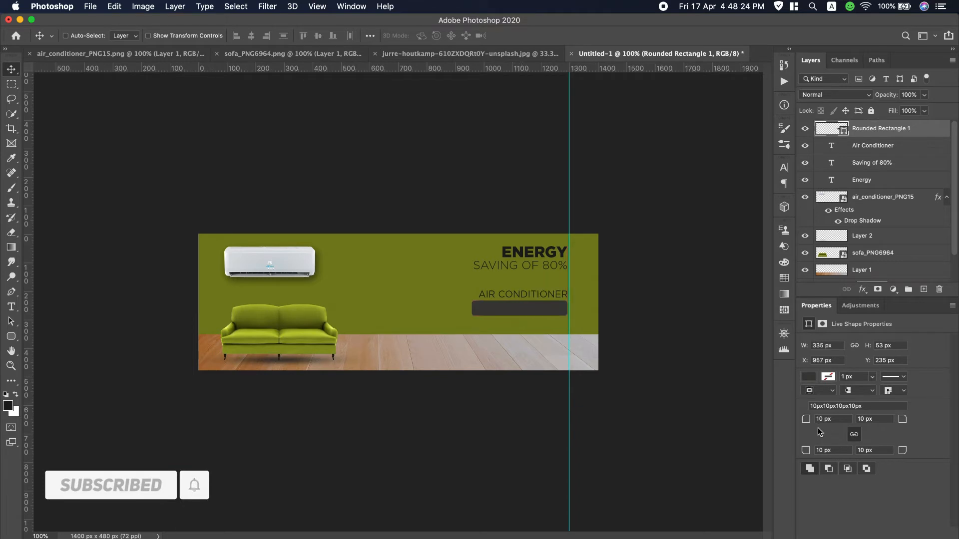
pyautogui.moveTo(806, 424); pyautogui.dragTo(813, 424)
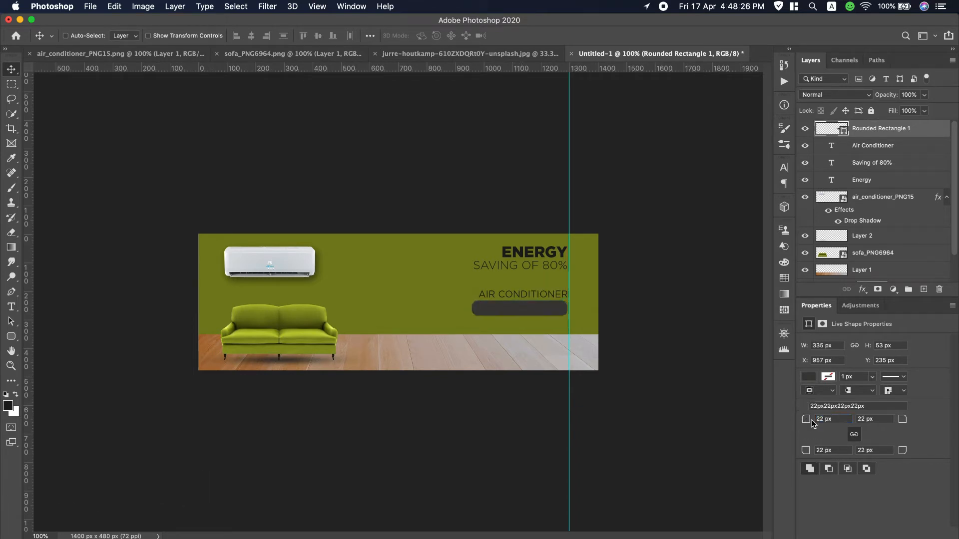
pyautogui.click(504, 310)
pyautogui.moveTo(504, 309); pyautogui.dragTo(503, 310)
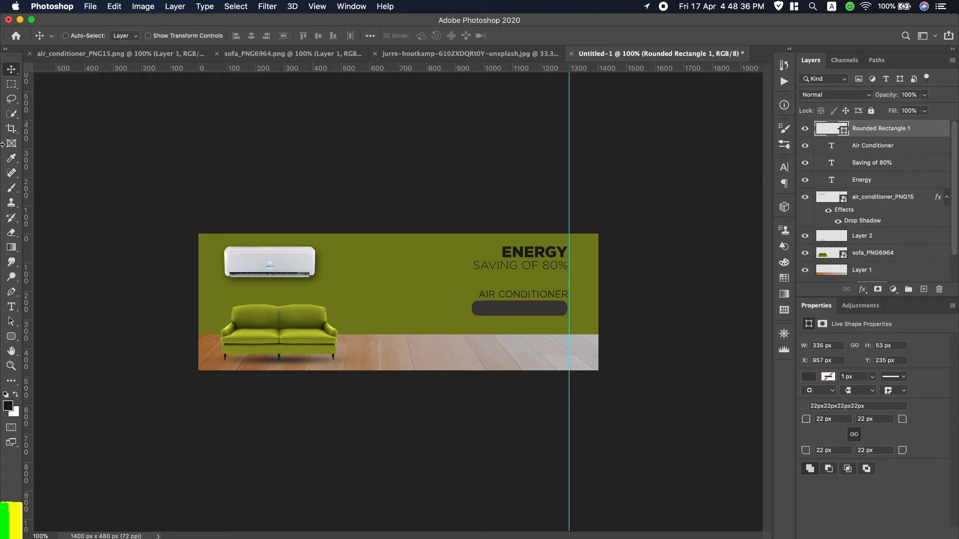
# Add a text line on the wooden floor and fill it with "Offer Up To 20% Off" copied from the notes
pyautogui.click(12, 307)
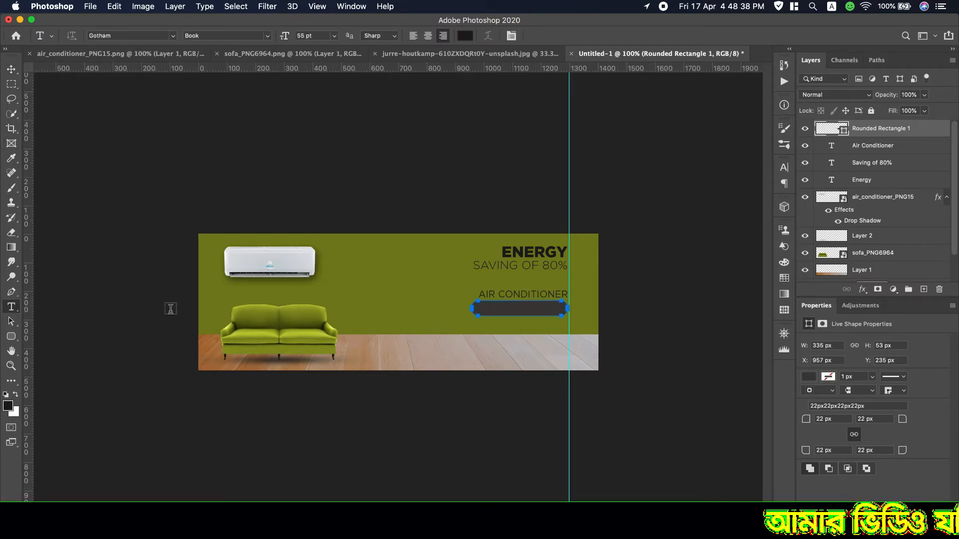
pyautogui.click(400, 348)
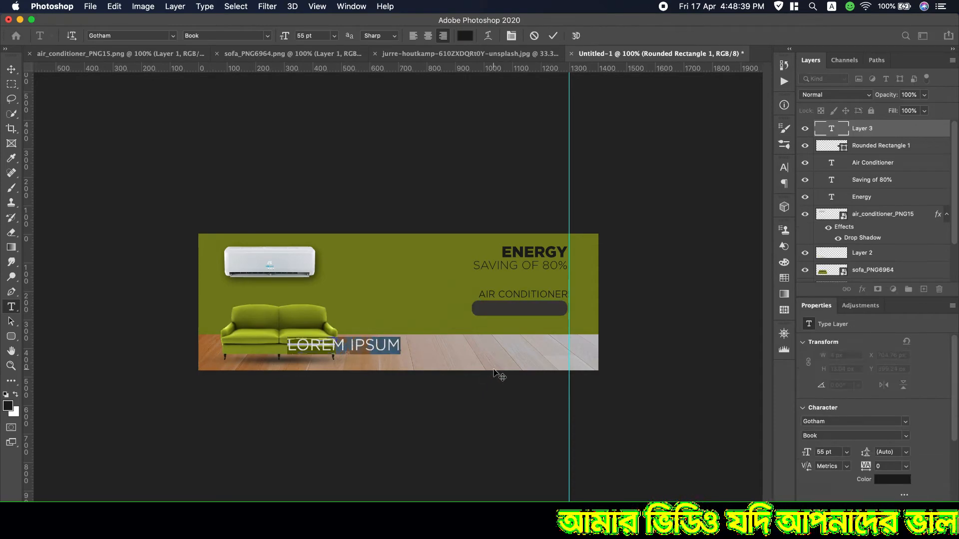
pyautogui.scroll(-2, 635, 5)
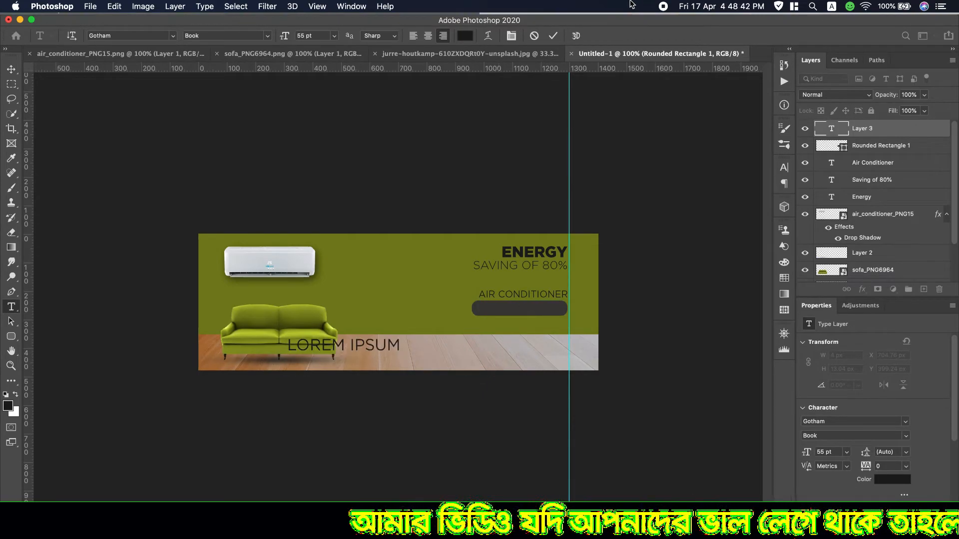
pyautogui.moveTo(586, 95); pyautogui.dragTo(481, 94)
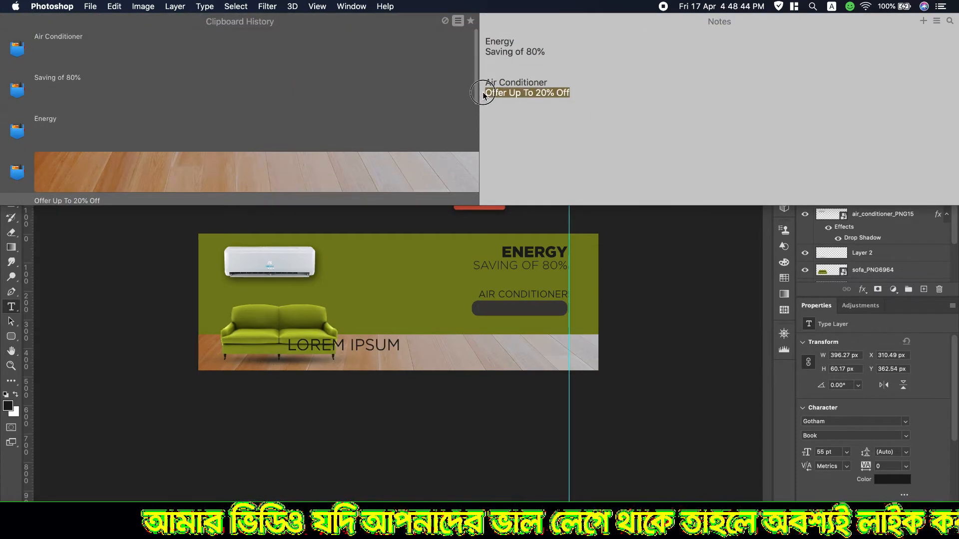
pyautogui.press('super+c')
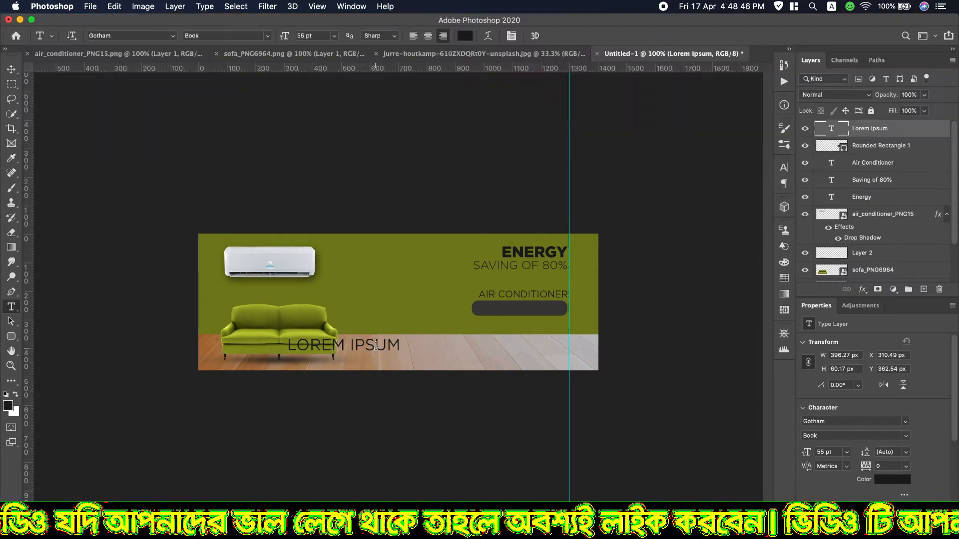
pyautogui.doubleClick(376, 344)
pyautogui.click(375, 345)
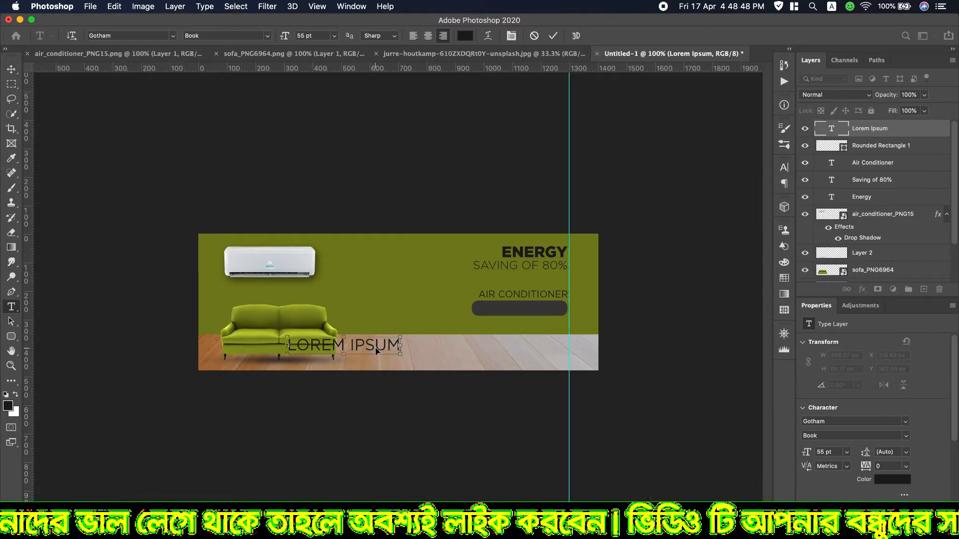
pyautogui.tripleClick(376, 347)
pyautogui.press('super+v')
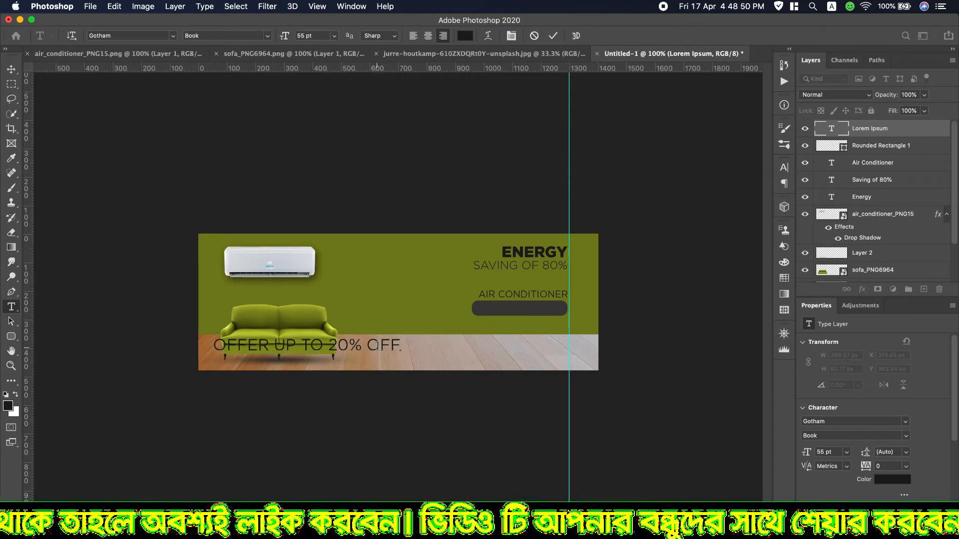
# Shift the whole offer text rightward along the floor, try the Bold weight, and set it to Gotham Black
pyautogui.tripleClick(377, 347)
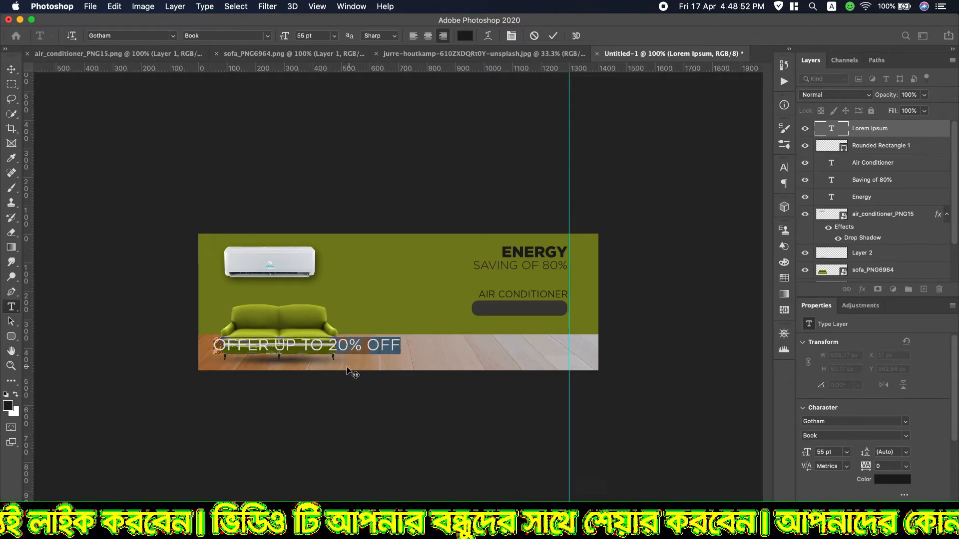
pyautogui.moveTo(347, 368); pyautogui.dragTo(493, 353)
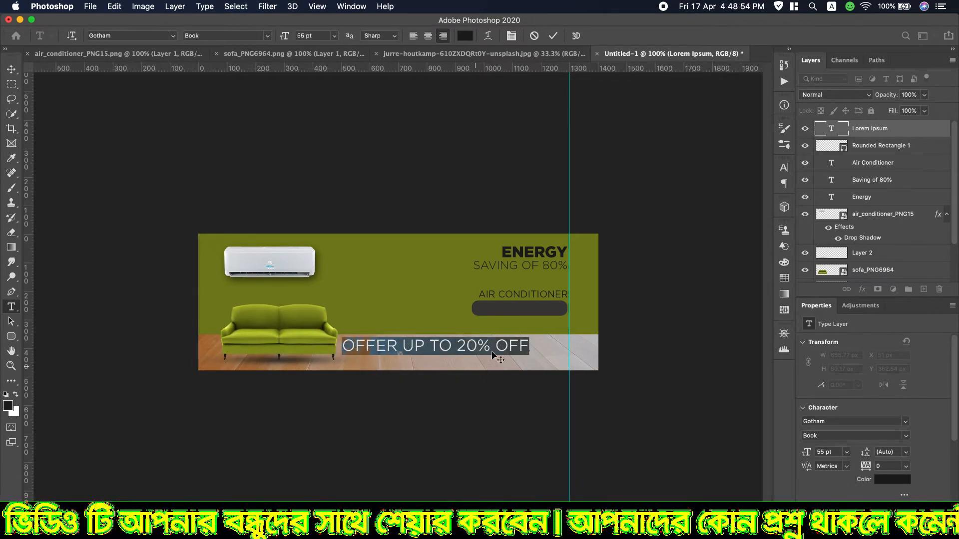
pyautogui.click(784, 167)
pyautogui.click(766, 185)
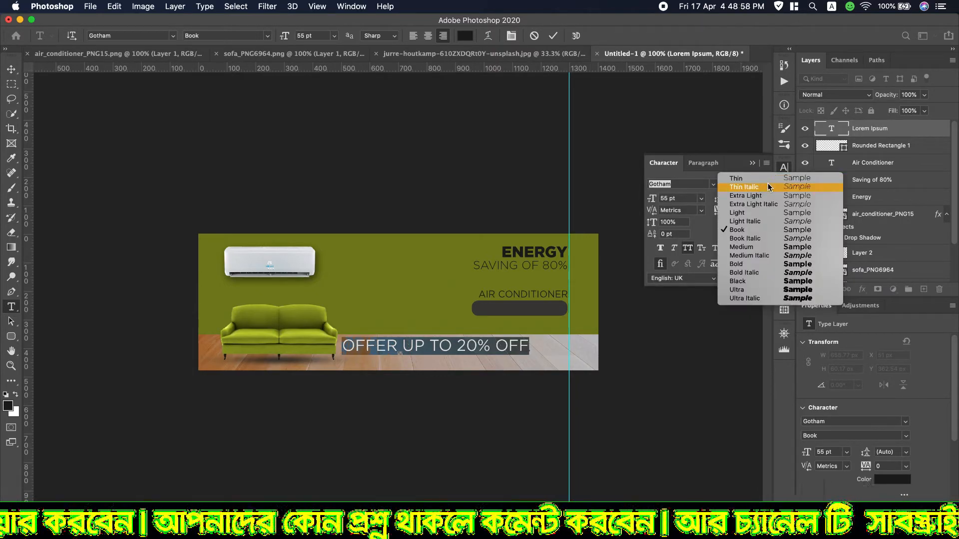
pyautogui.click(743, 265)
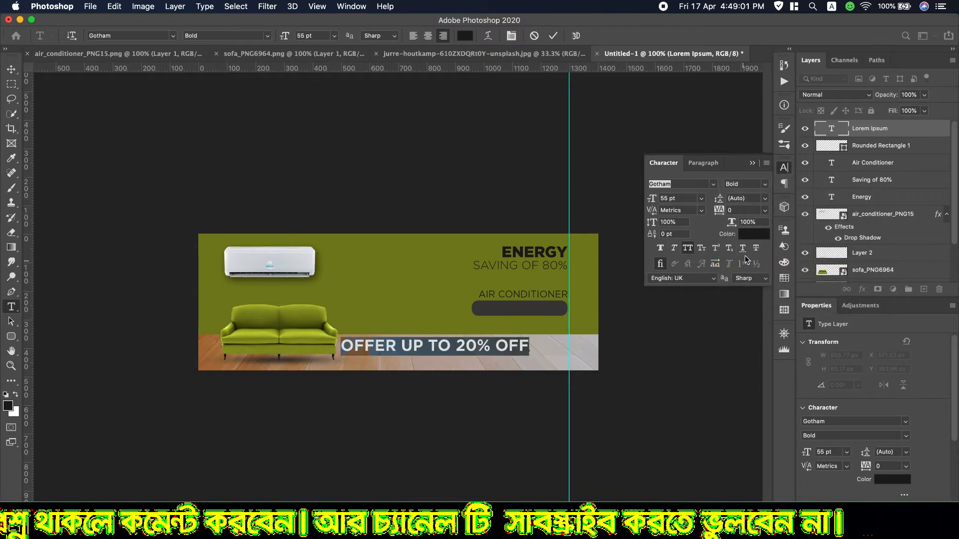
pyautogui.click(766, 185)
pyautogui.click(754, 281)
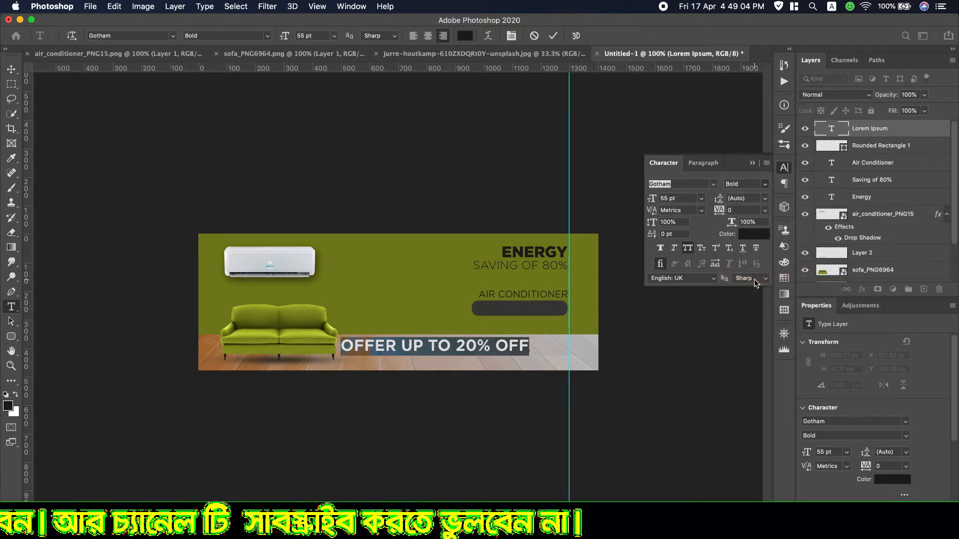
# Reduce the offer text to 25 pt and place it over the dark rounded rectangle
pyautogui.moveTo(653, 202); pyautogui.dragTo(627, 203)
pyautogui.moveTo(498, 364); pyautogui.dragTo(537, 323)
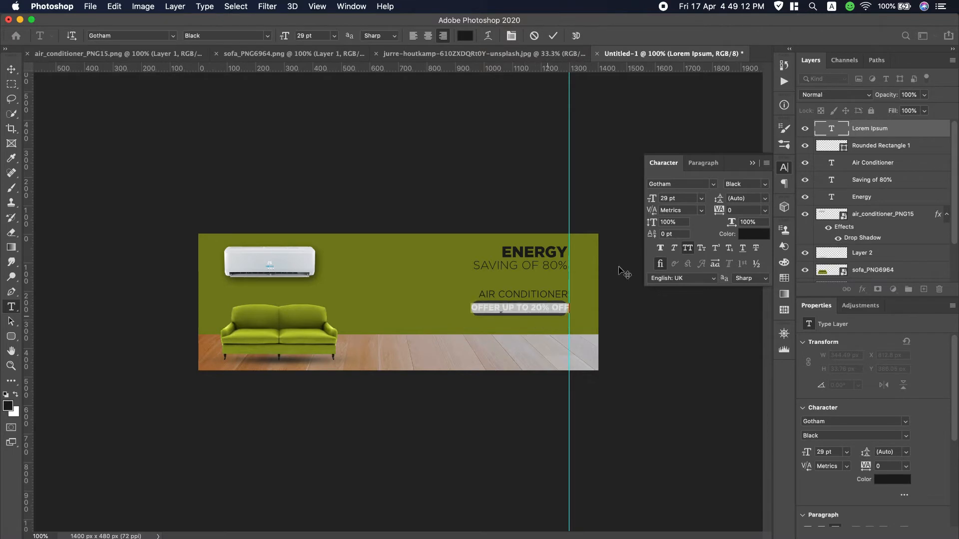
pyautogui.moveTo(653, 198); pyautogui.dragTo(652, 200)
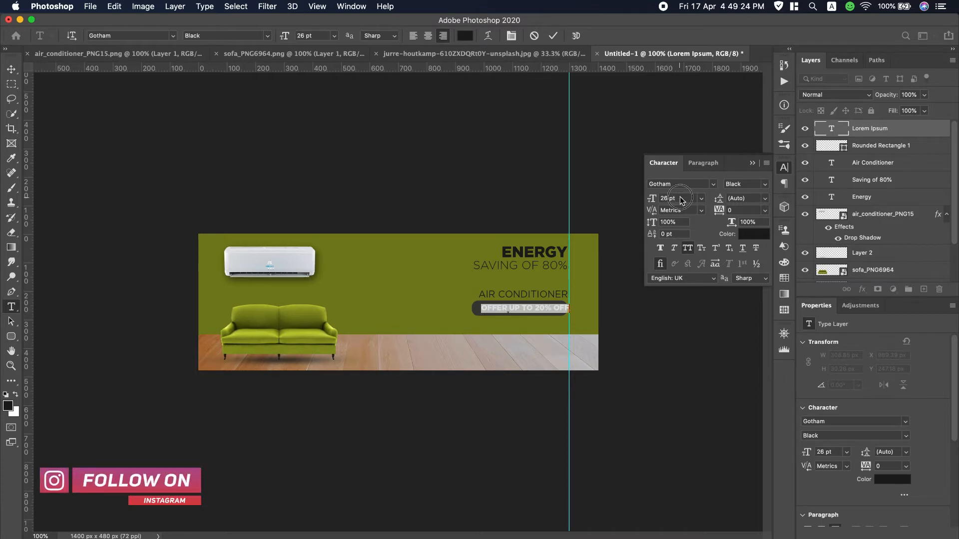
pyautogui.moveTo(676, 195); pyautogui.dragTo(666, 198)
pyautogui.press('Down')
pyautogui.press('Down')
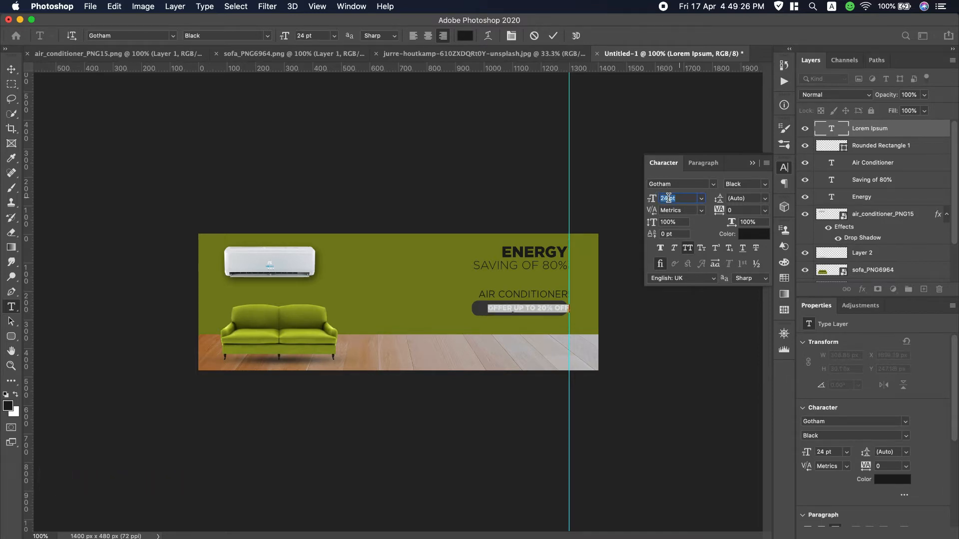
pyautogui.press('Up')
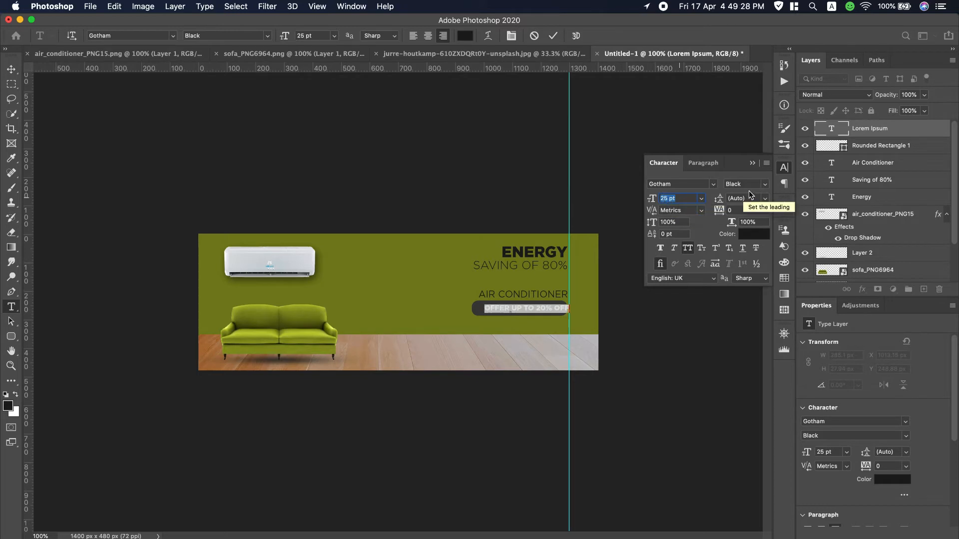
# Color the offer text bright olive #a5b214 and commit the text
pyautogui.click(749, 236)
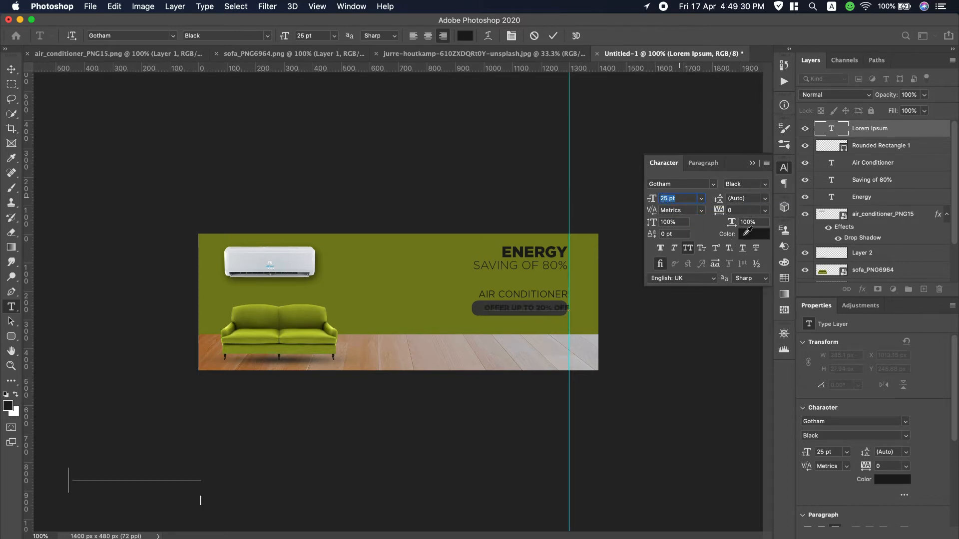
pyautogui.click(421, 277)
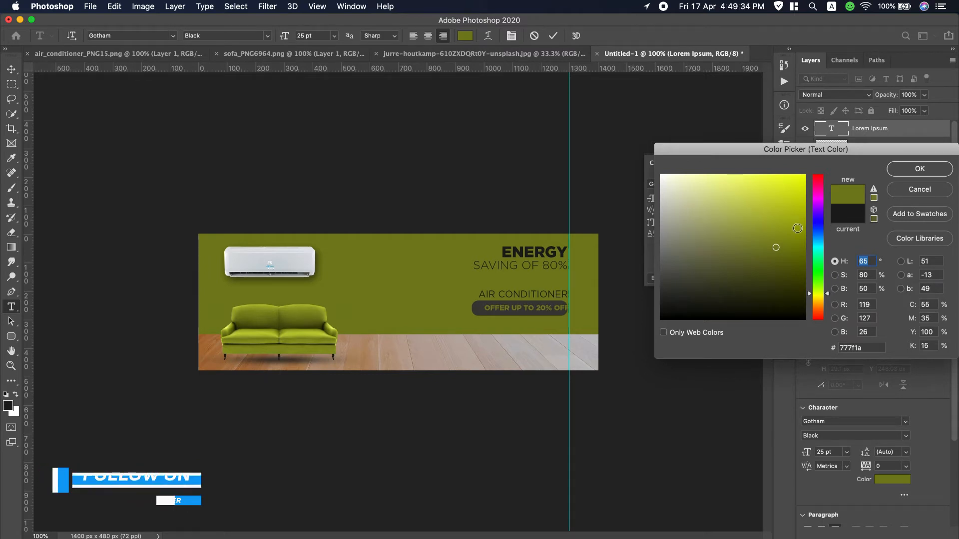
pyautogui.click(786, 236)
pyautogui.click(789, 218)
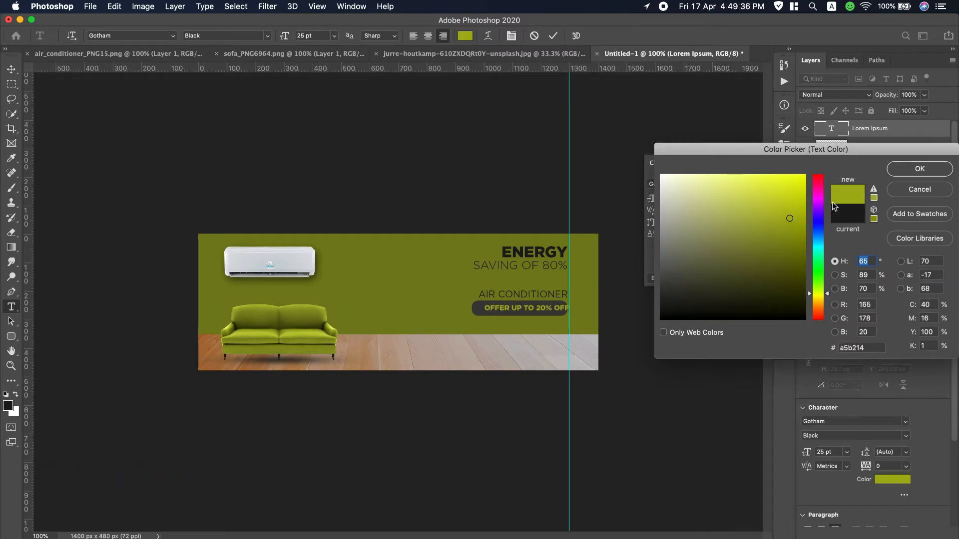
pyautogui.click(907, 172)
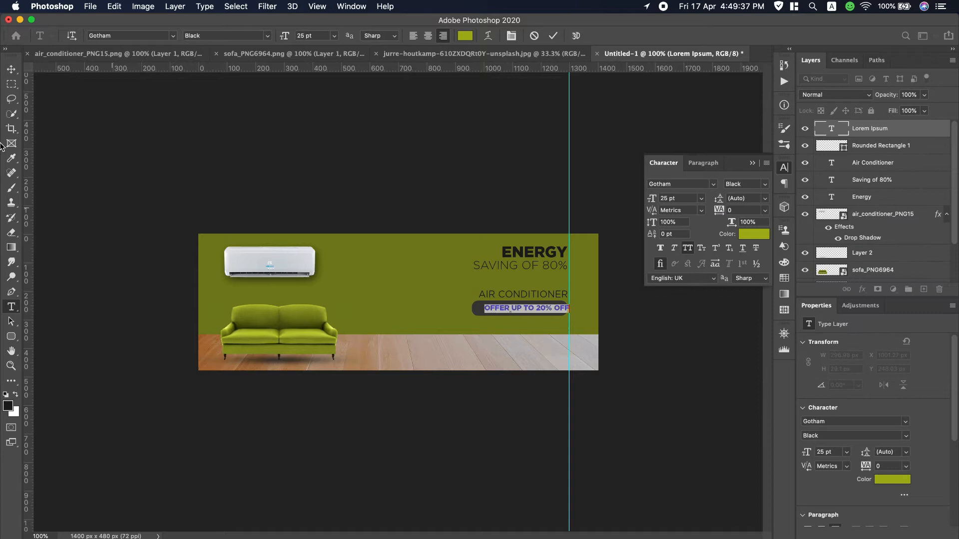
pyautogui.click(11, 70)
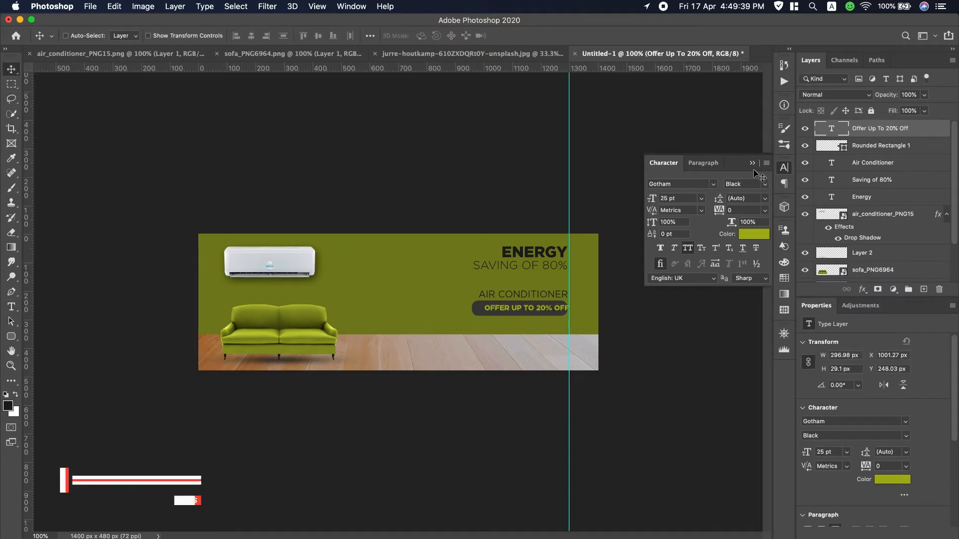
# Center the offer text and the rounded rectangle on each other horizontally and vertically
pyautogui.keyDown('shift'); pyautogui.click(921, 150); pyautogui.keyUp('shift')
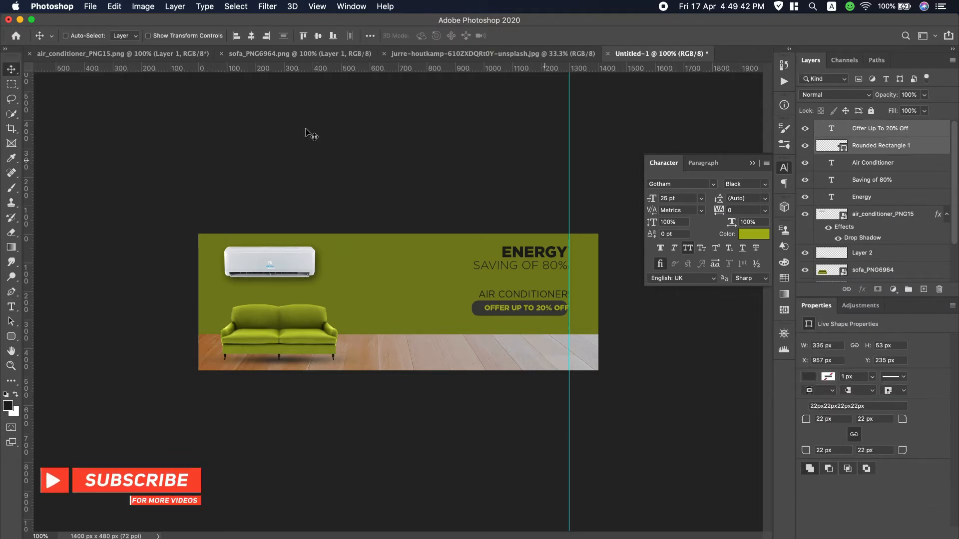
pyautogui.click(251, 35)
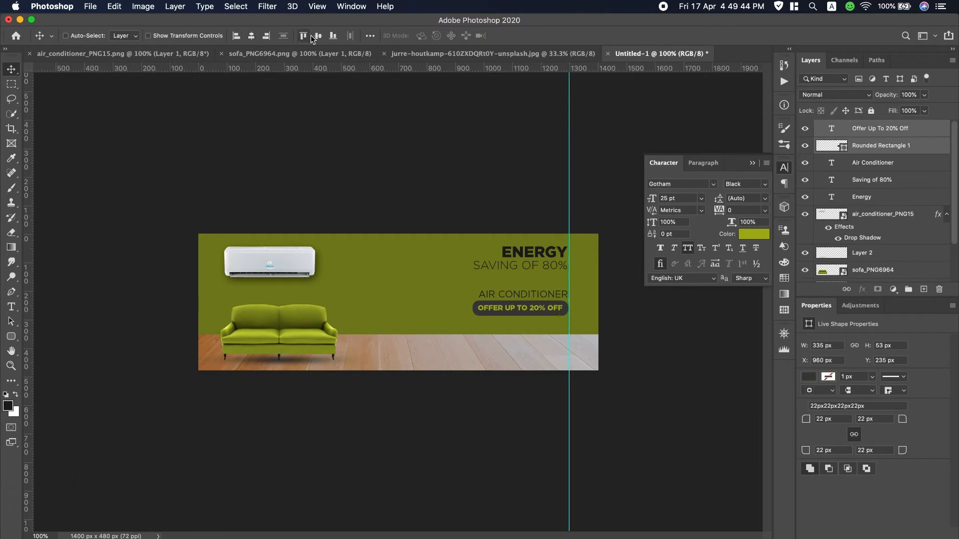
pyautogui.click(318, 35)
pyautogui.click(8, 309)
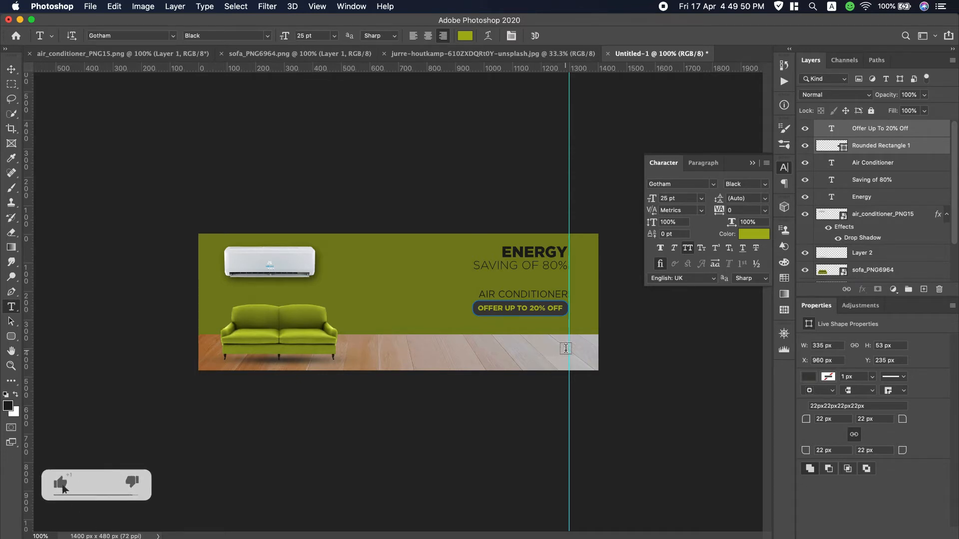
pyautogui.click(564, 348)
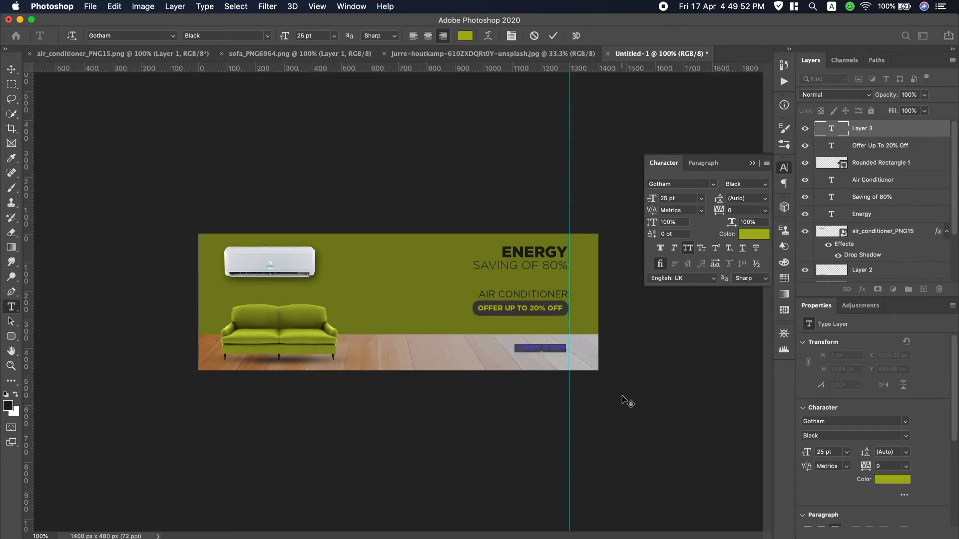
pyautogui.write('ww')
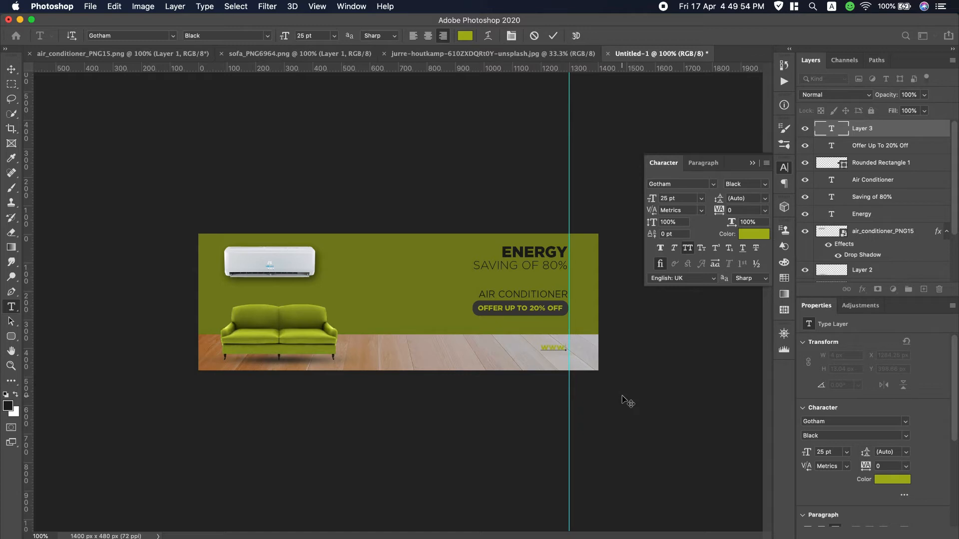
pyautogui.write('w.domain')
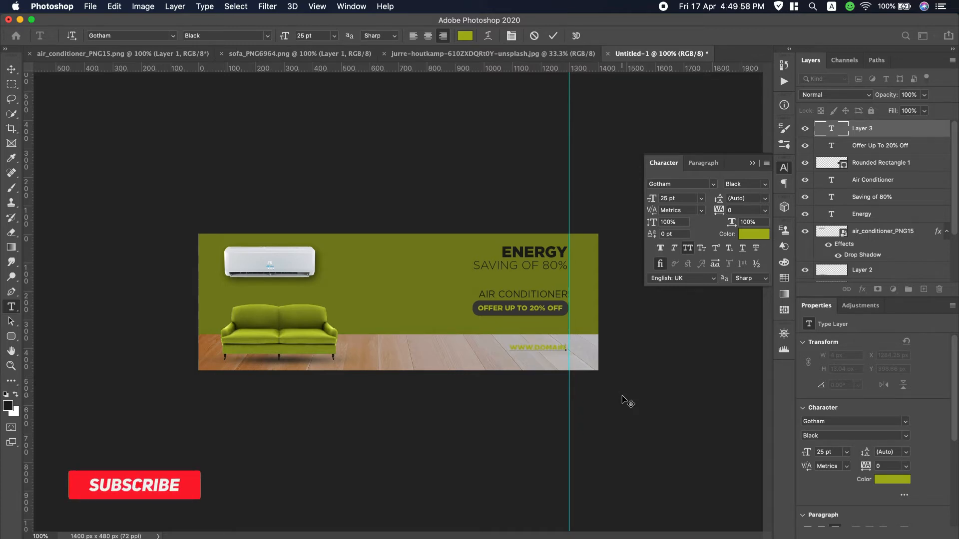
pyautogui.write('name.co')
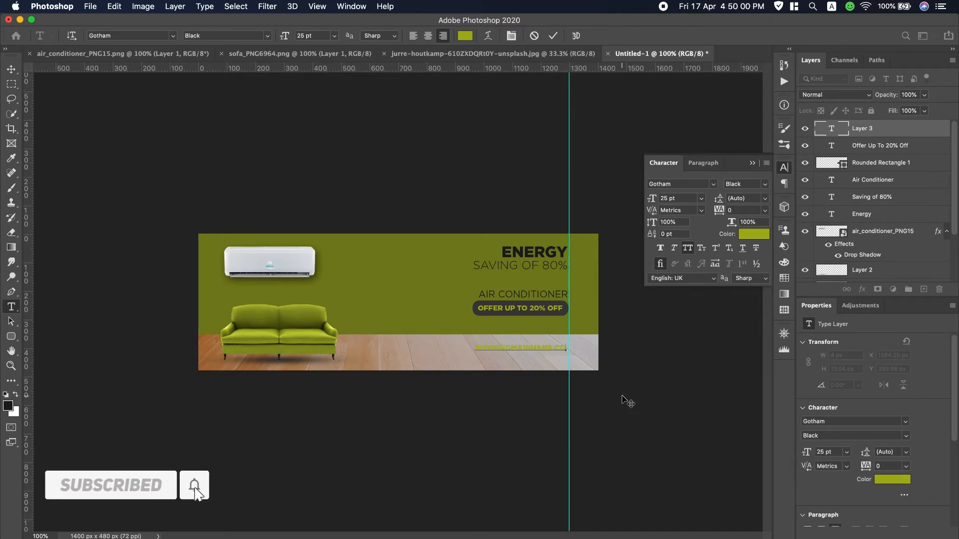
pyautogui.write('m')
pyautogui.press('super+a')
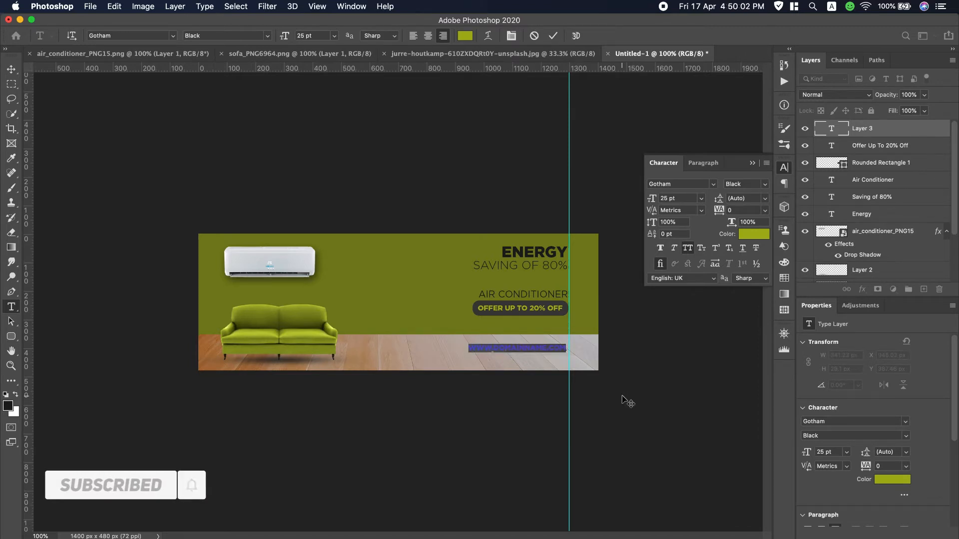
pyautogui.click(688, 252)
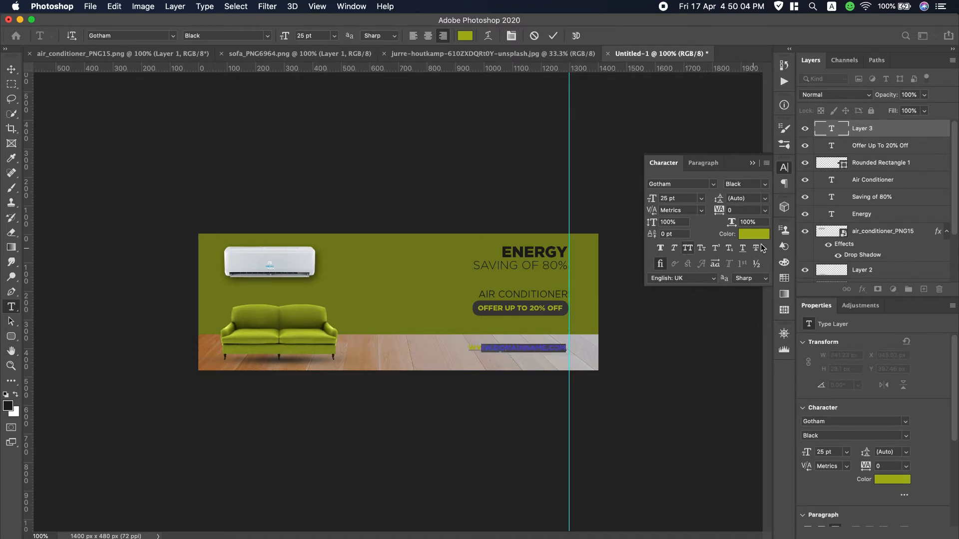
# Recolor the web address to #3f3c3c, sampled from the rounded rectangle
pyautogui.click(759, 240)
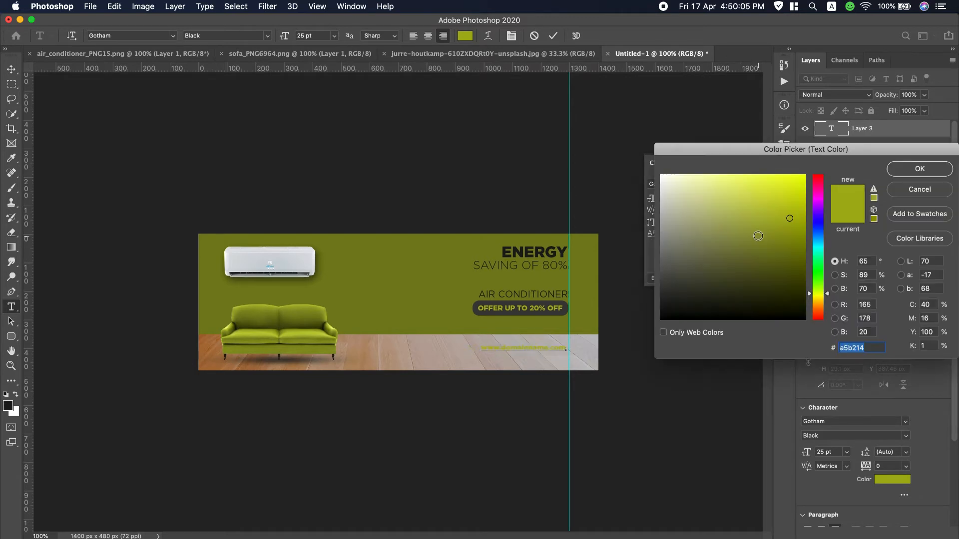
pyautogui.click(507, 301)
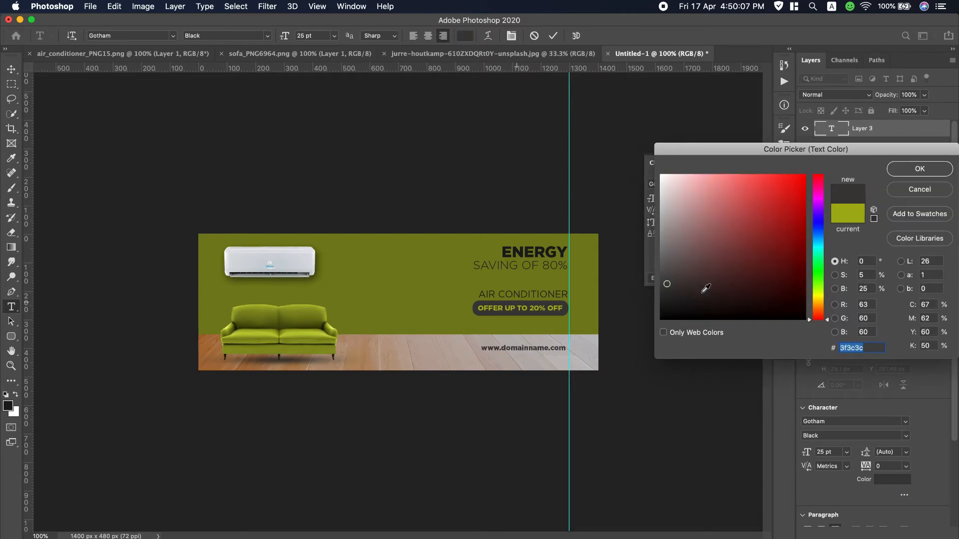
pyautogui.click(910, 171)
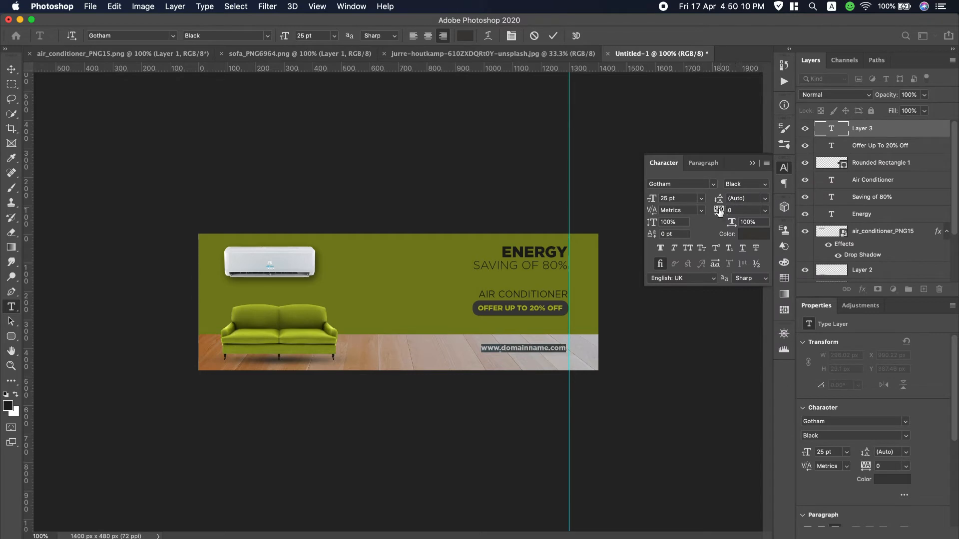
# Widen the web address letter spacing to a tracking of 480 and set its font weight to Medium
pyautogui.moveTo(719, 211); pyautogui.dragTo(735, 209)
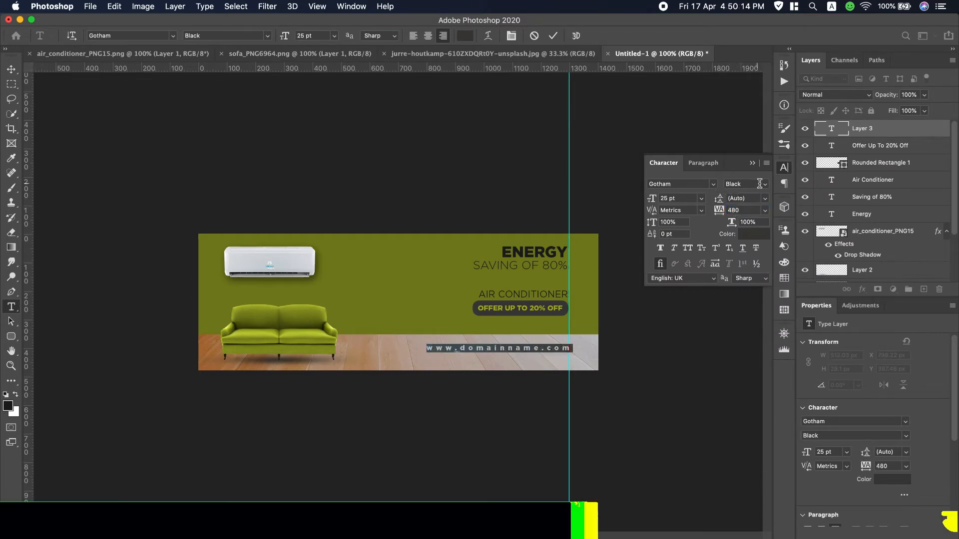
pyautogui.click(751, 188)
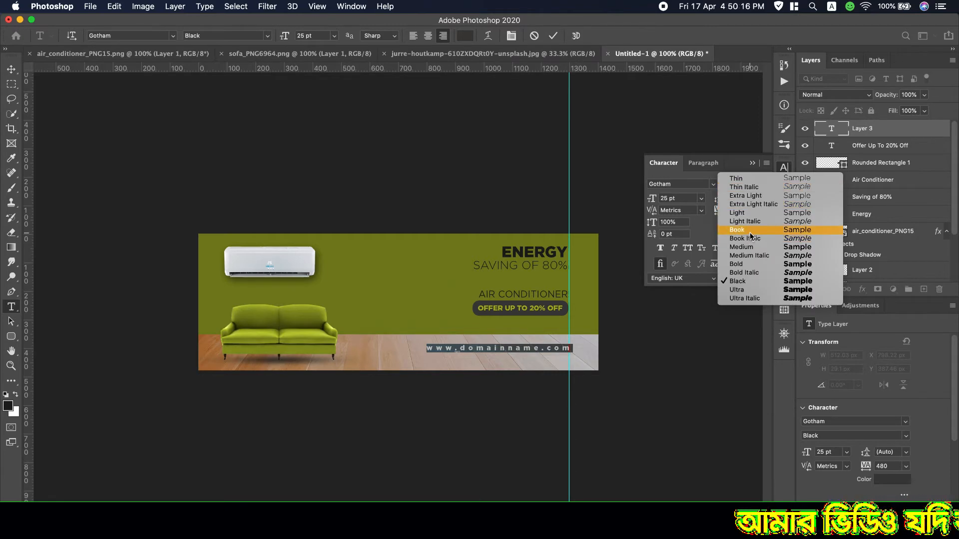
pyautogui.click(749, 230)
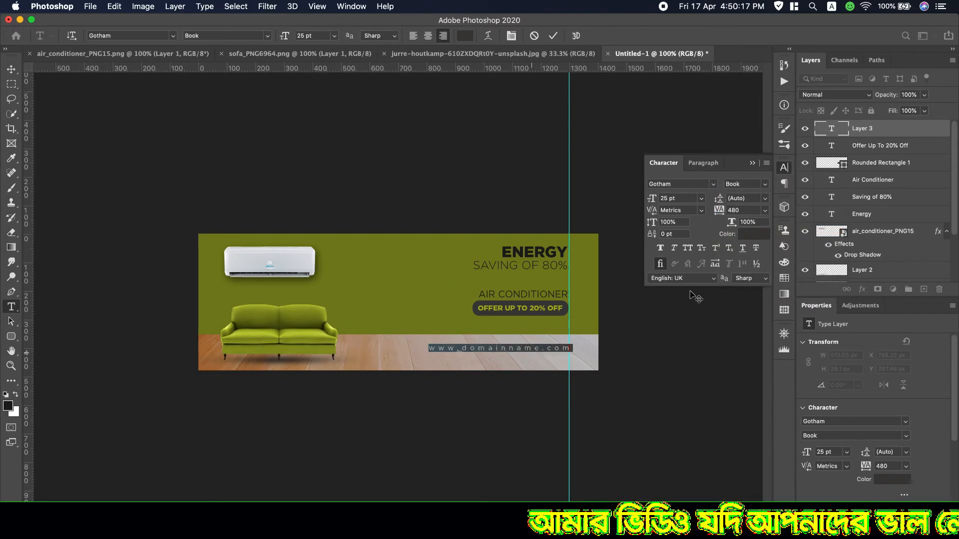
pyautogui.click(768, 186)
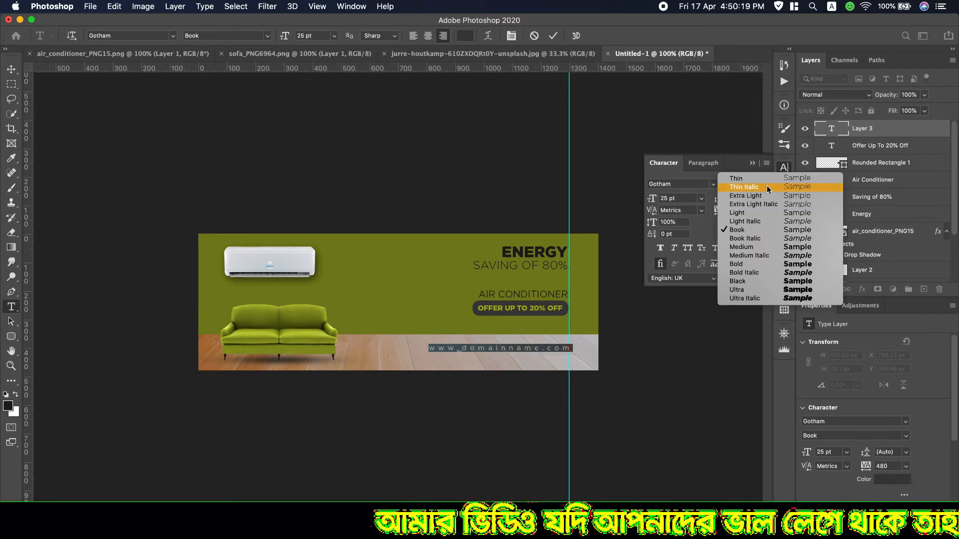
pyautogui.click(743, 247)
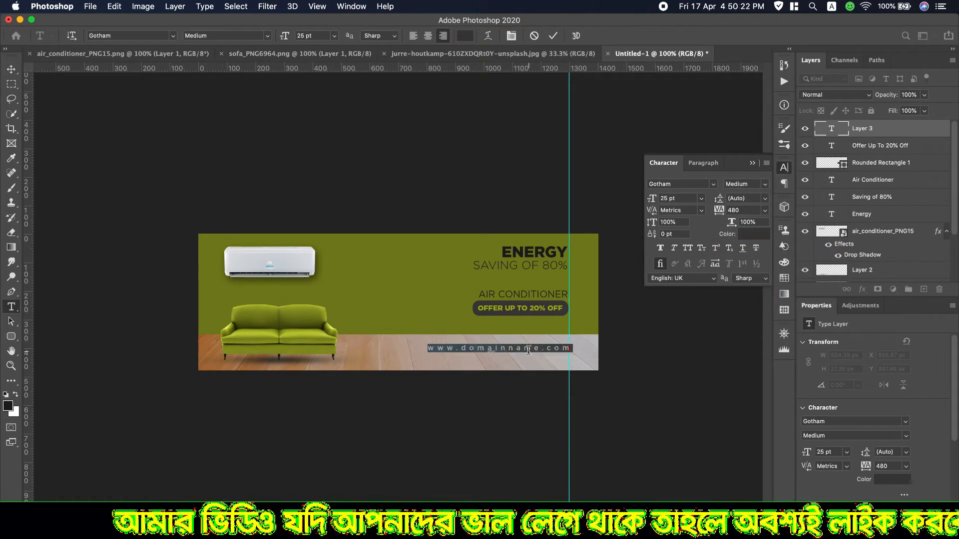
# Commit the web address, move it slightly lower on the floor against the guide, and apply Faux Bold
pyautogui.moveTo(520, 358); pyautogui.dragTo(520, 359)
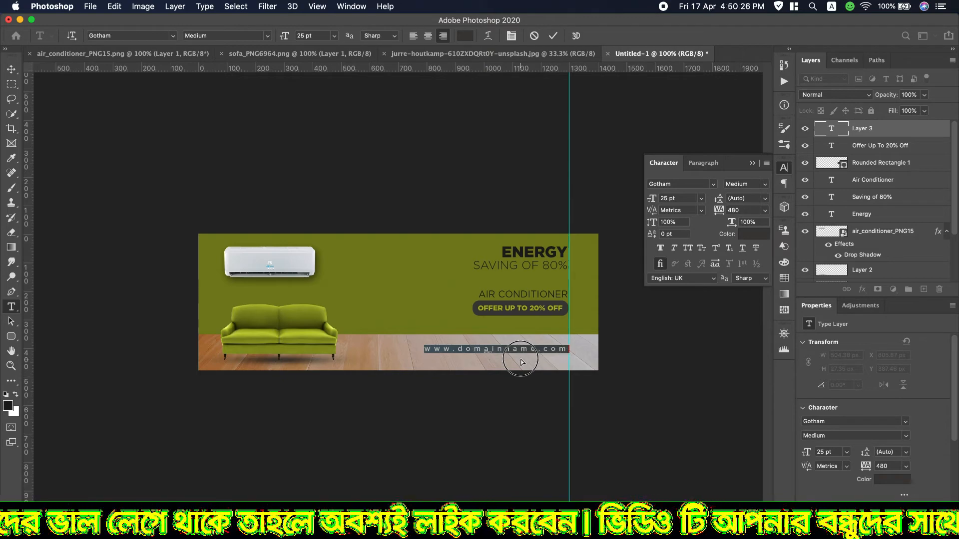
pyautogui.moveTo(522, 360); pyautogui.dragTo(522, 360)
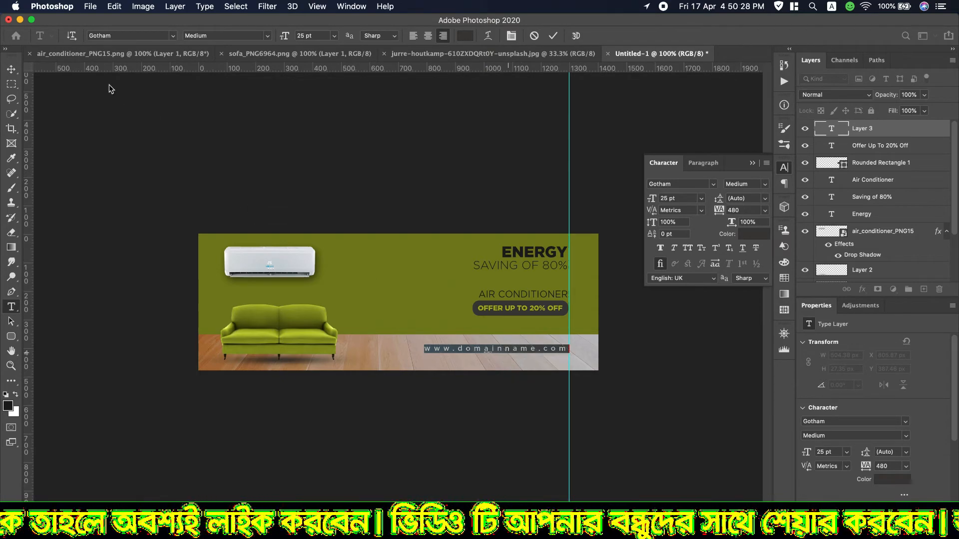
pyautogui.click(11, 69)
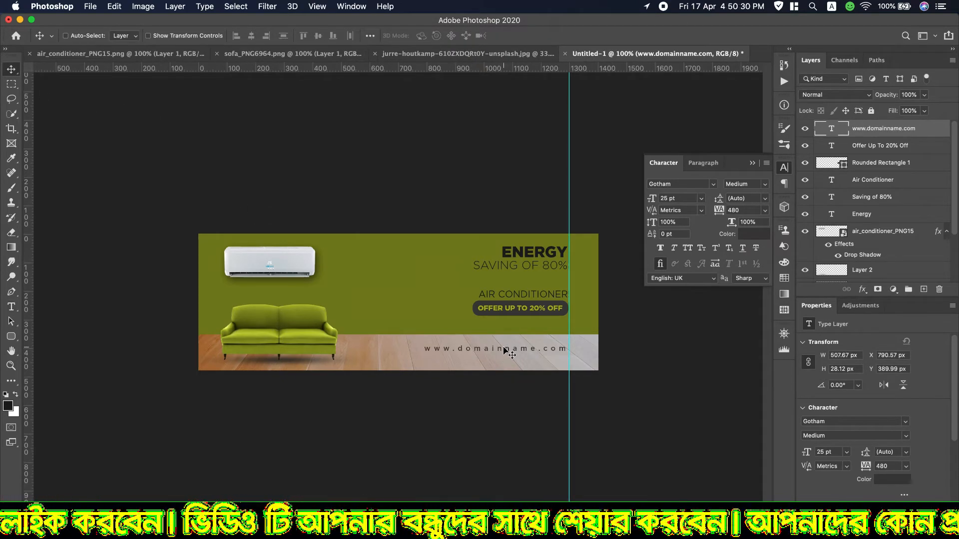
pyautogui.moveTo(502, 349); pyautogui.dragTo(506, 356)
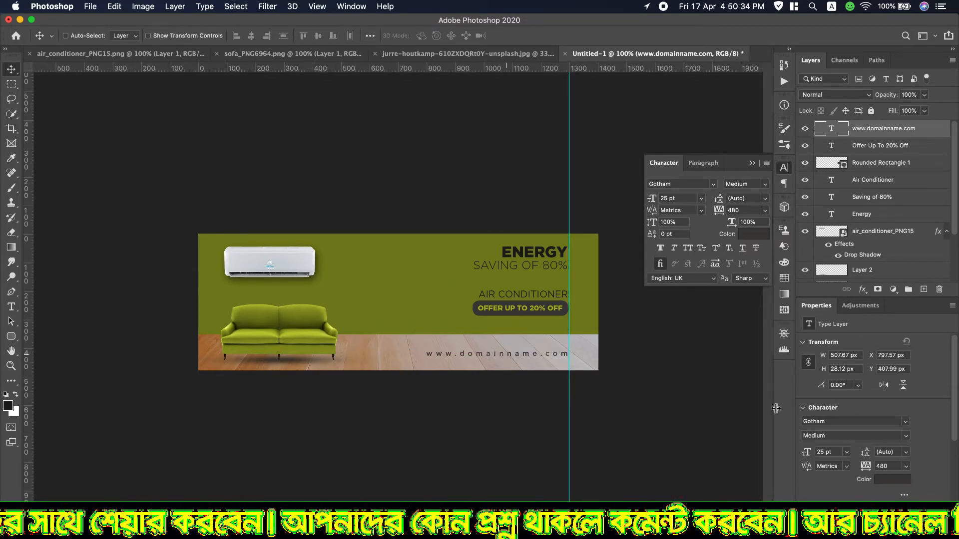
pyautogui.click(660, 249)
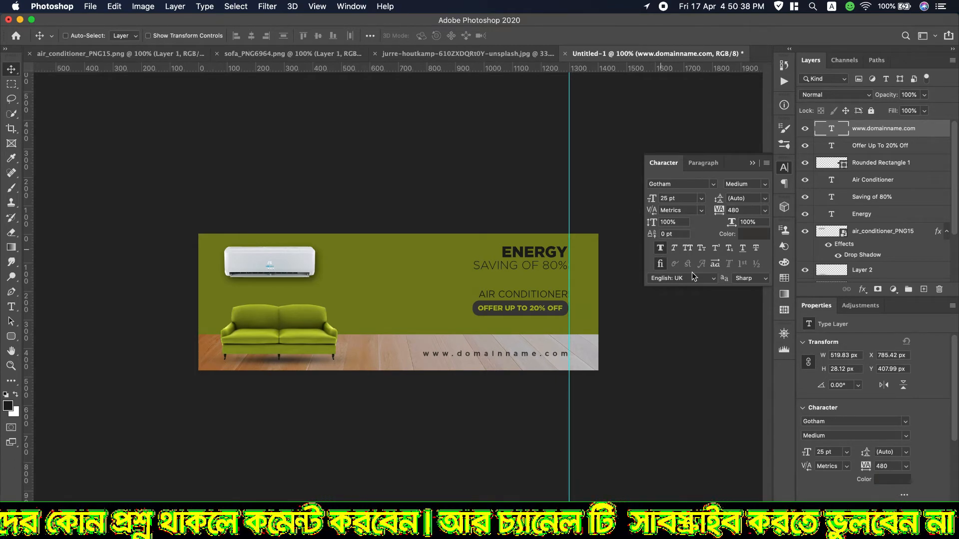
pyautogui.click(752, 164)
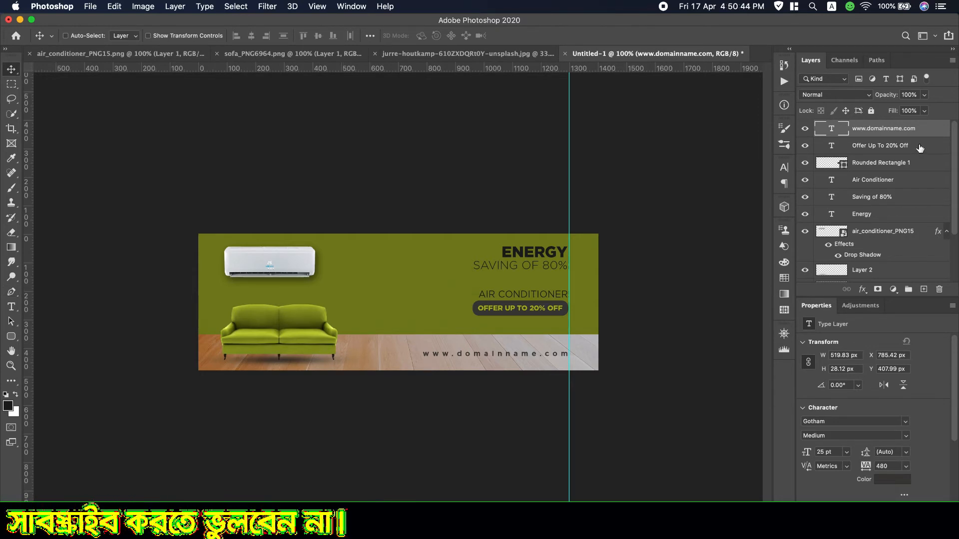
# Create a new empty layer directly above the olive color fill layer
pyautogui.scroll(-3, 924, 245)
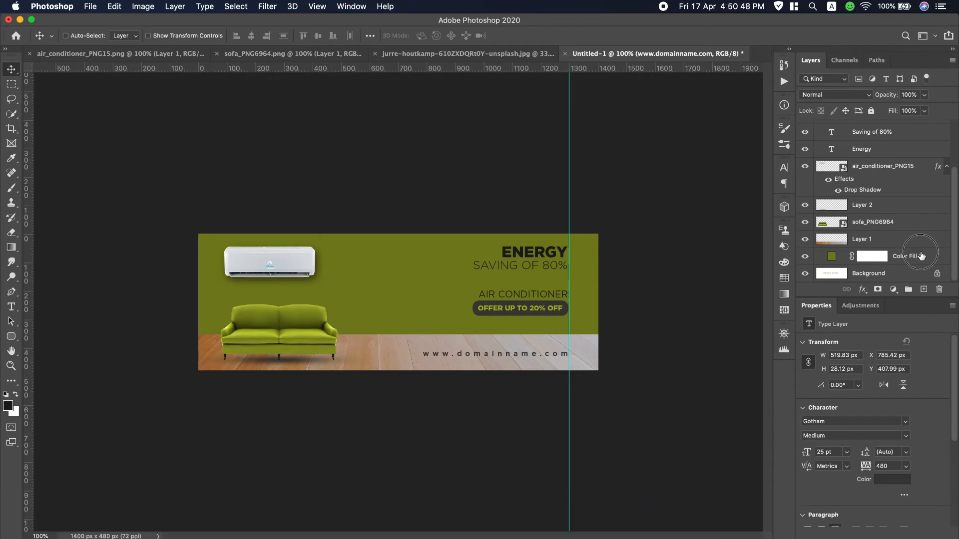
pyautogui.click(922, 257)
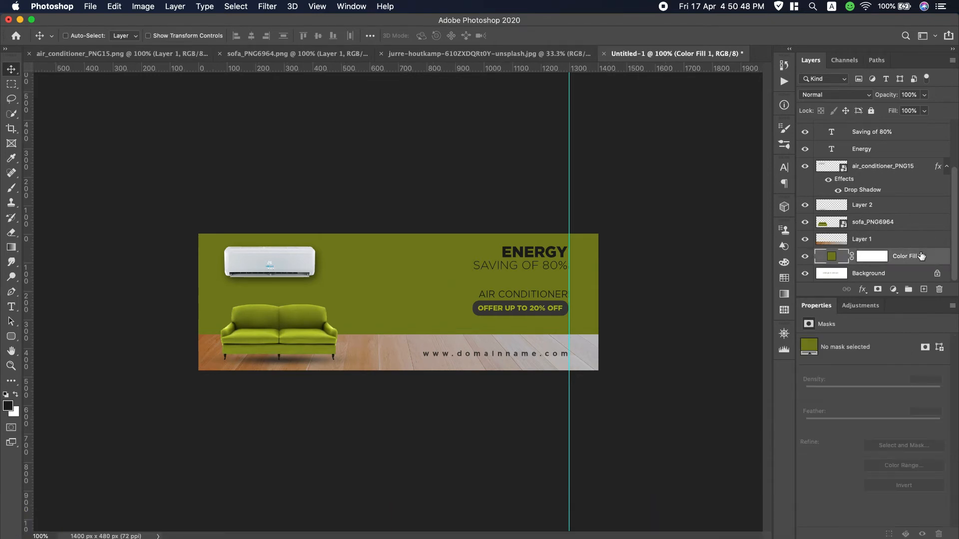
pyautogui.click(924, 289)
# Stamp dark halftone dots around the left and right edges of the wall with the Germanot-GaGa brush at 485 px
pyautogui.press('b')
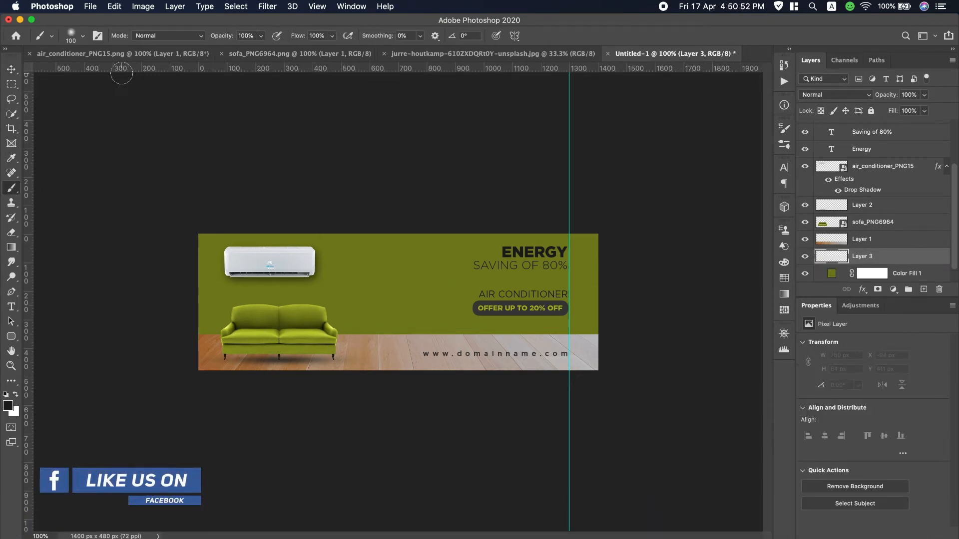
pyautogui.click(85, 39)
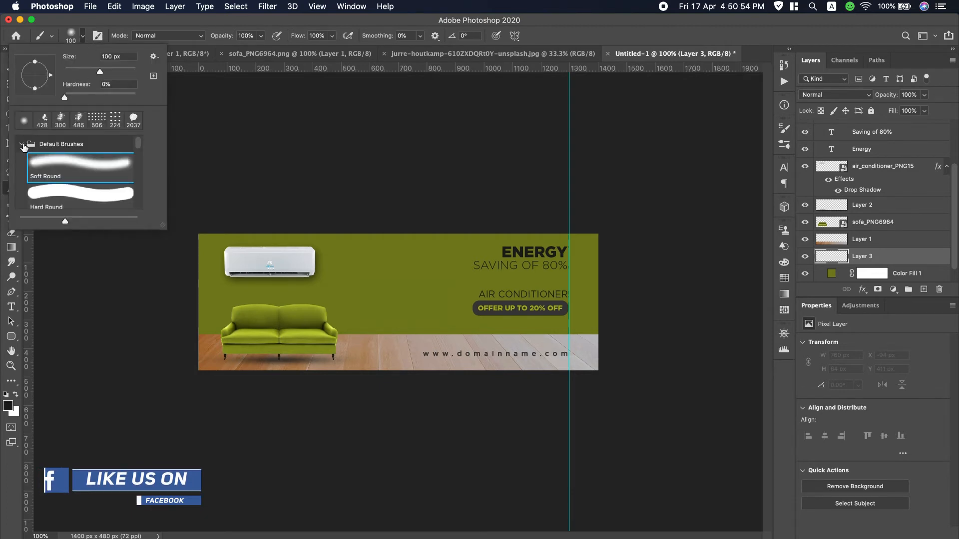
pyautogui.scroll(-5, 50, 169)
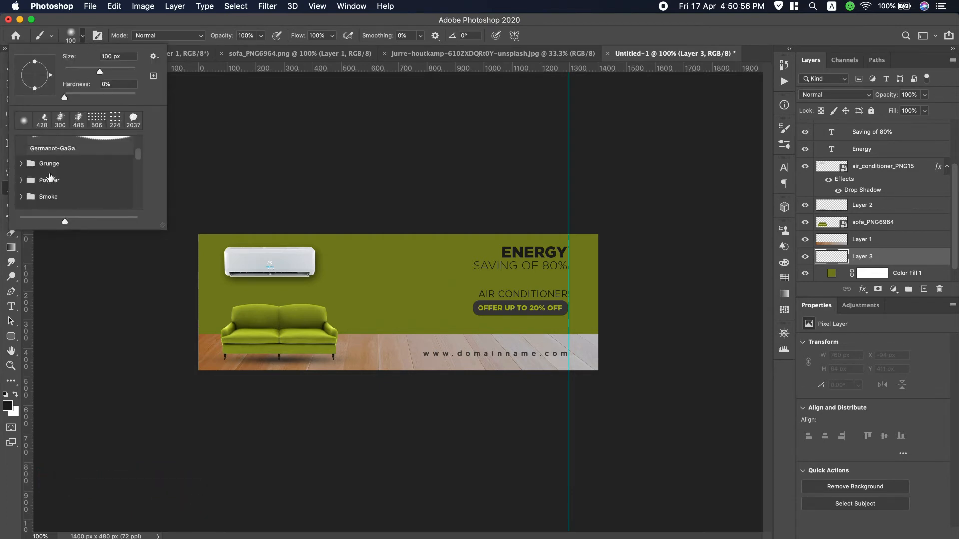
pyautogui.scroll(6, 50, 177)
pyautogui.scroll(-3, 50, 177)
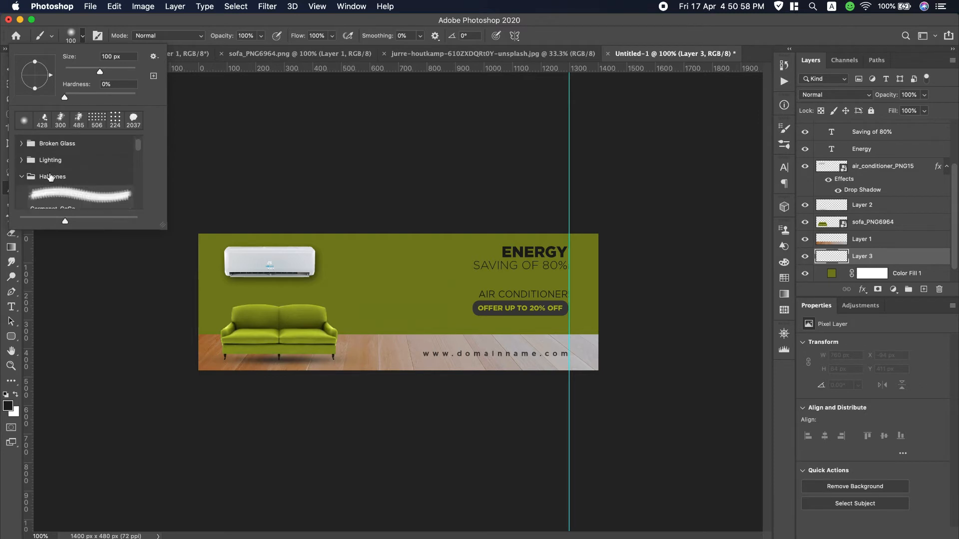
pyautogui.click(55, 185)
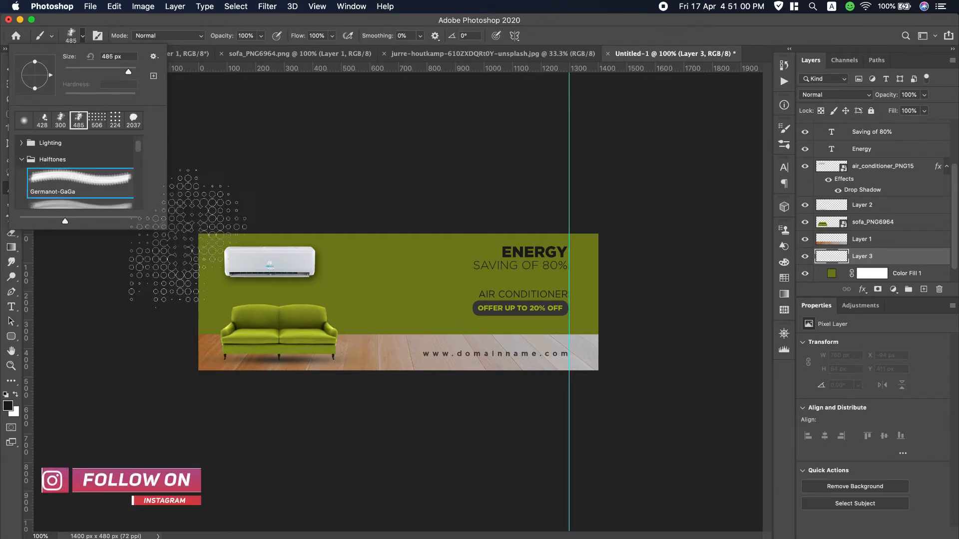
pyautogui.click(193, 243)
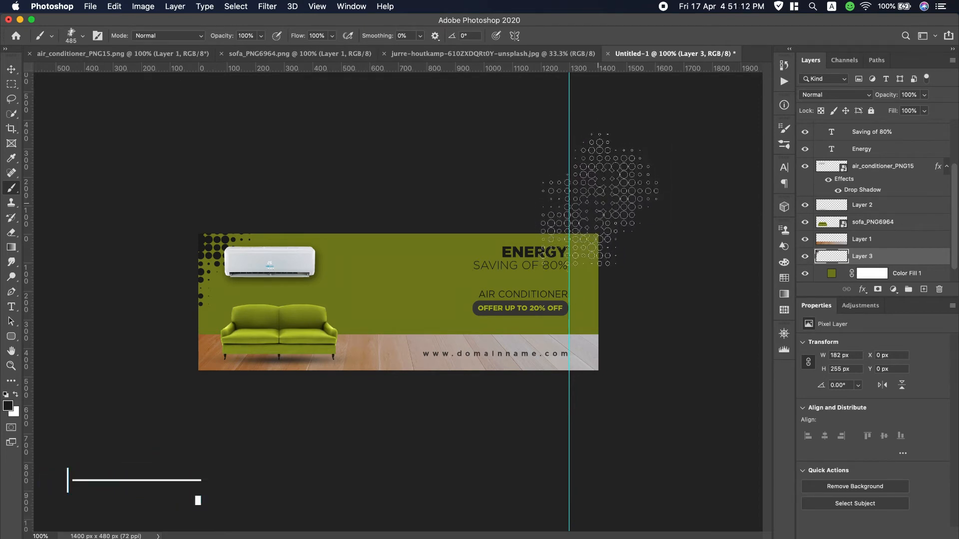
pyautogui.click(600, 197)
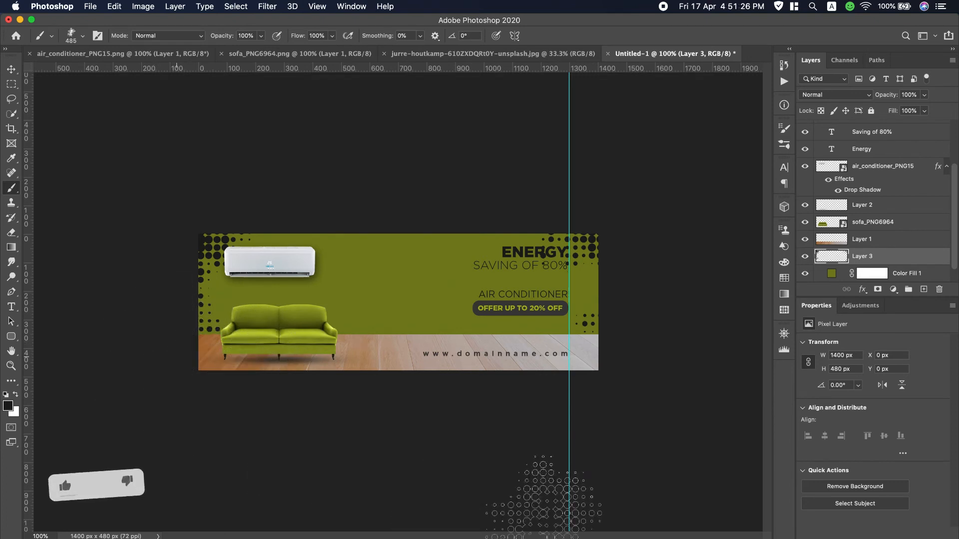
# Give the halftone layer a Color Overlay of lighter olive #919841, based on a color sampled from the wall
pyautogui.doubleClick(920, 256)
pyautogui.moveTo(520, 182); pyautogui.dragTo(646, 176)
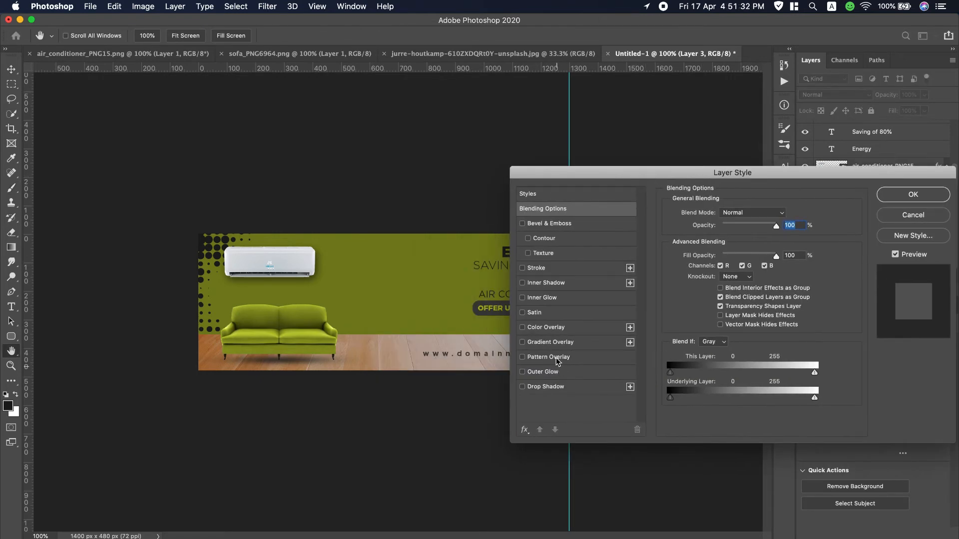
pyautogui.click(559, 343)
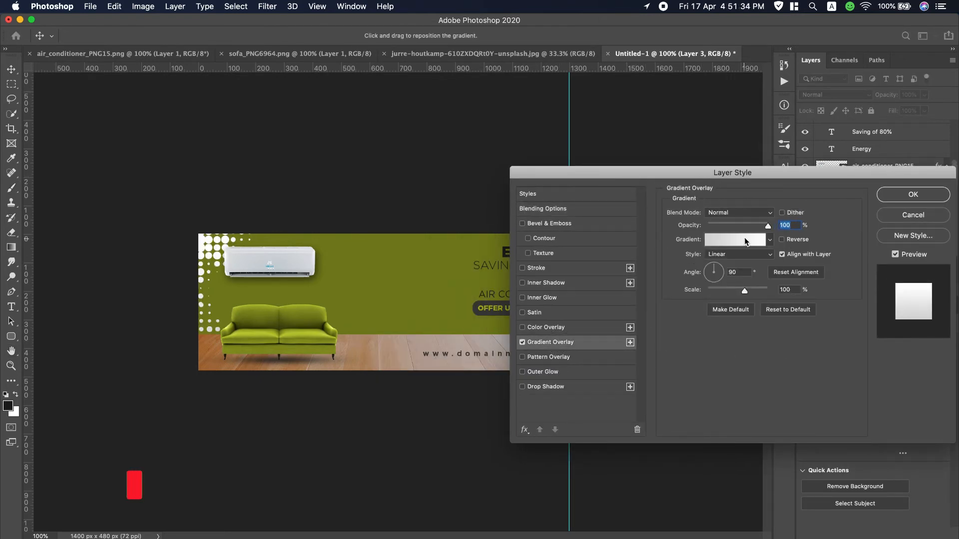
pyautogui.click(522, 343)
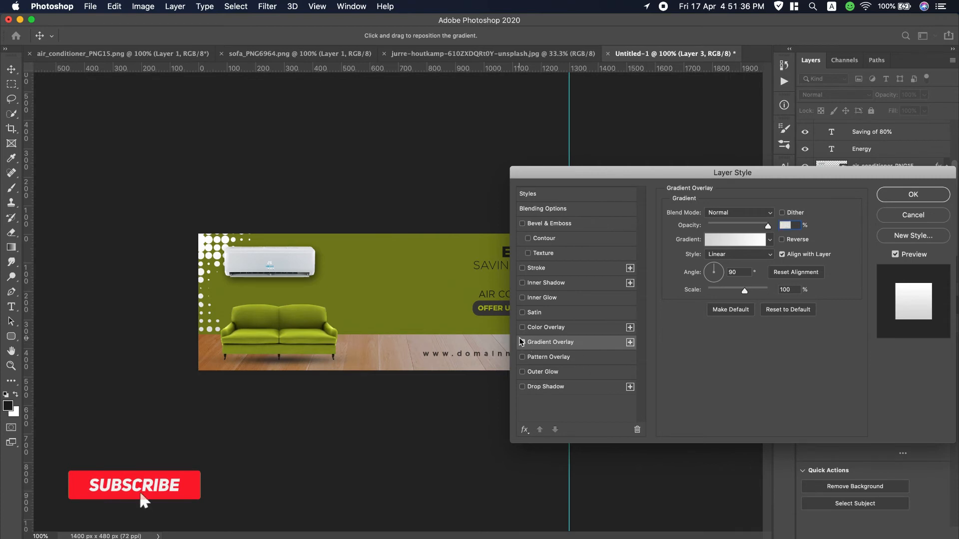
pyautogui.click(589, 328)
pyautogui.click(782, 215)
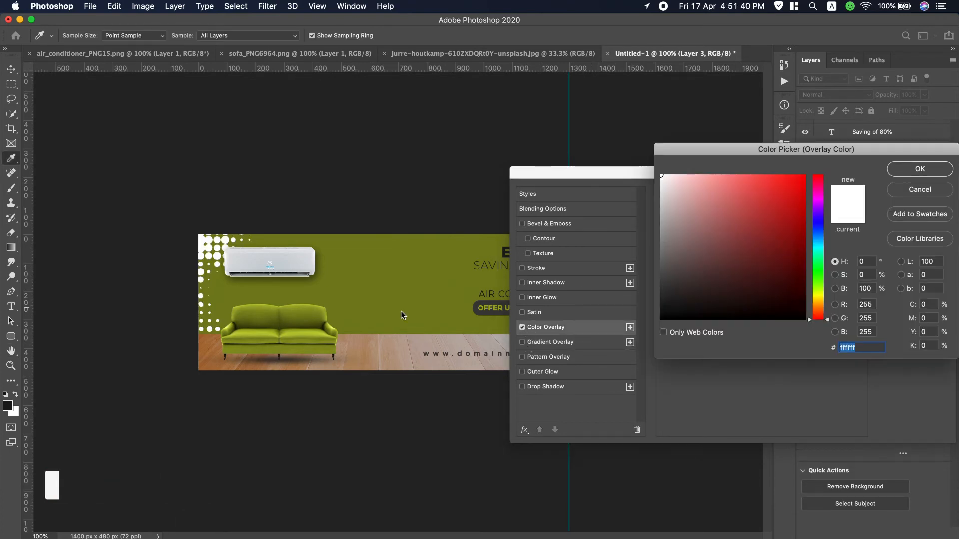
pyautogui.click(381, 304)
pyautogui.moveTo(776, 247)
pyautogui.mouseDown()
pyautogui.moveTo(781, 214)
pyautogui.moveTo(754, 238)
pyautogui.moveTo(763, 245)
pyautogui.moveTo(745, 235)
pyautogui.mouseUp()
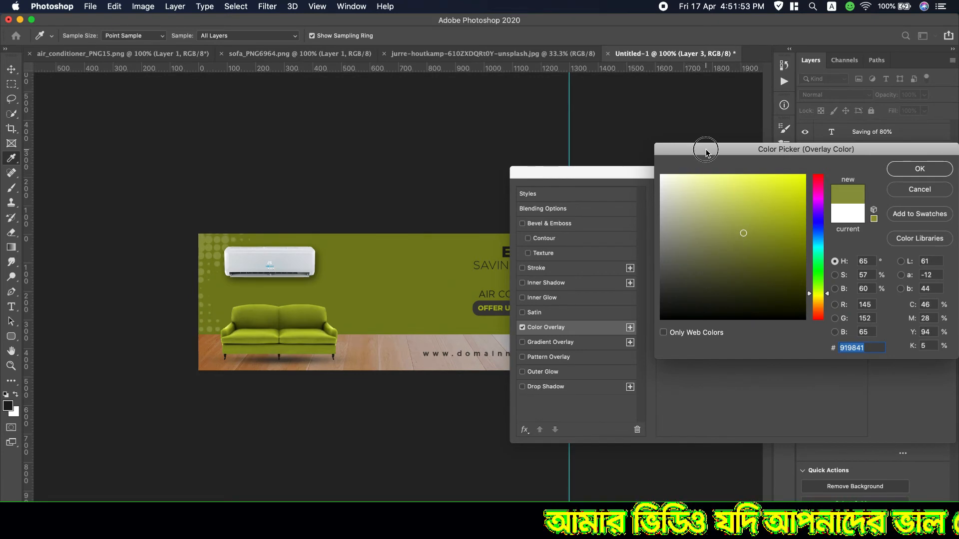
pyautogui.moveTo(706, 152); pyautogui.dragTo(390, 210)
pyautogui.click(604, 225)
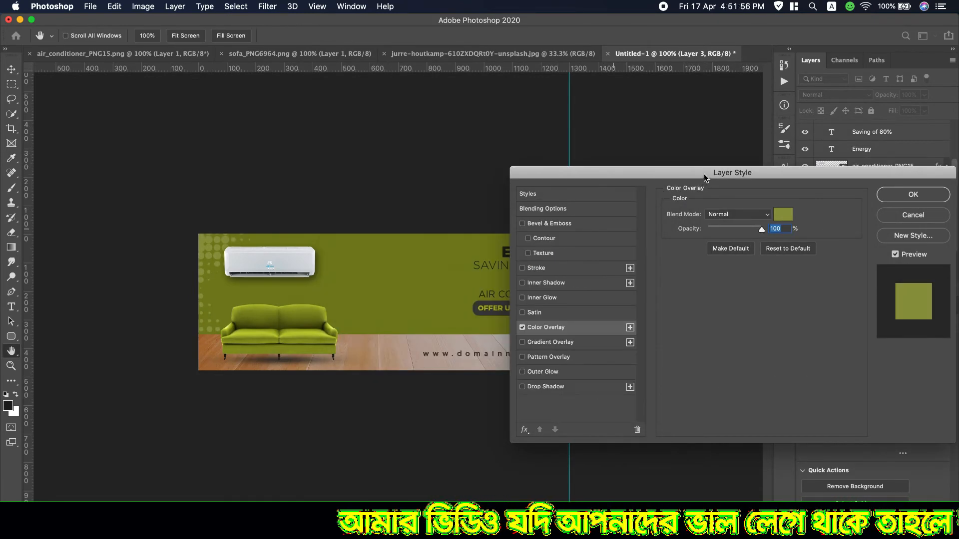
# Try the Multiply, Darker Color, Overlay, Soft Light and Vivid Light blend modes on the color overlay and lower its opacity to 24%
pyautogui.moveTo(702, 174); pyautogui.dragTo(897, 227)
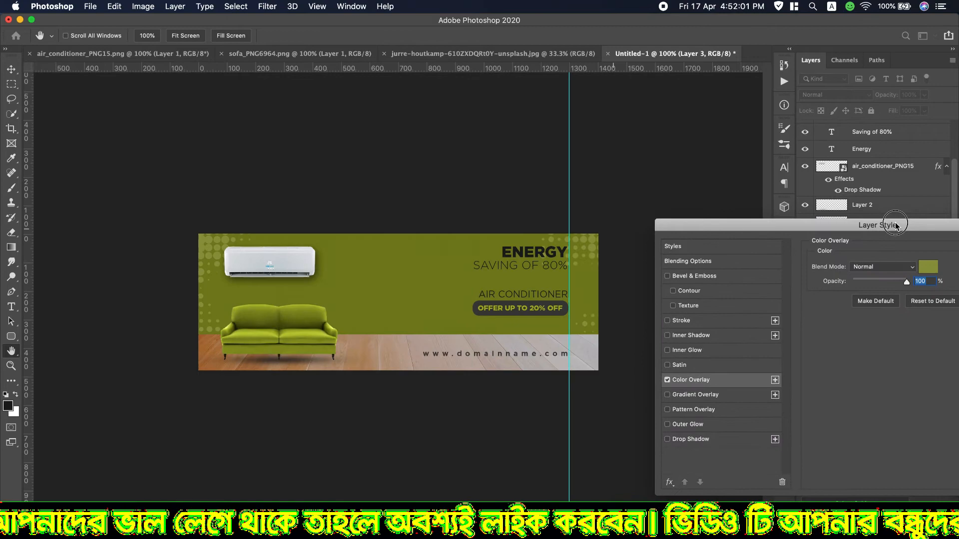
pyautogui.click(887, 270)
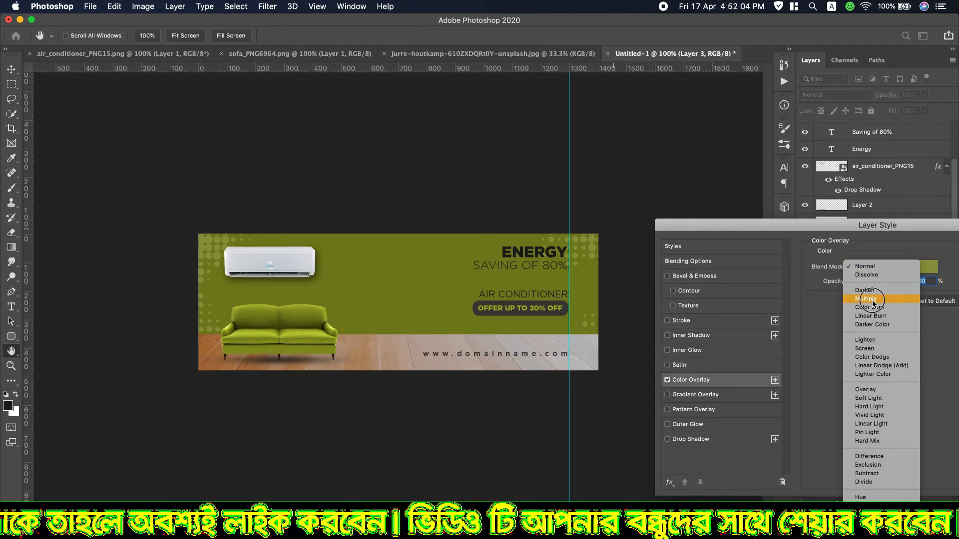
pyautogui.click(869, 299)
pyautogui.click(888, 272)
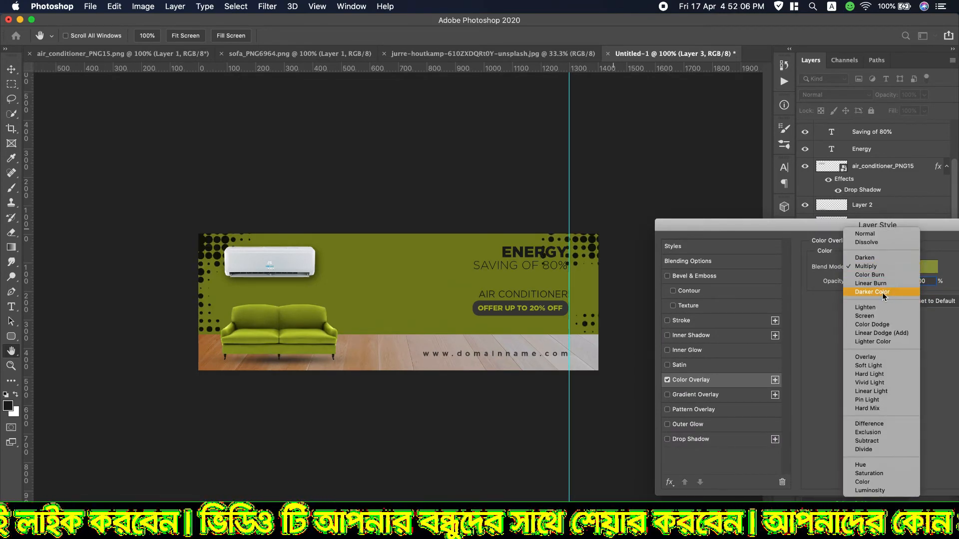
pyautogui.click(882, 296)
pyautogui.click(883, 268)
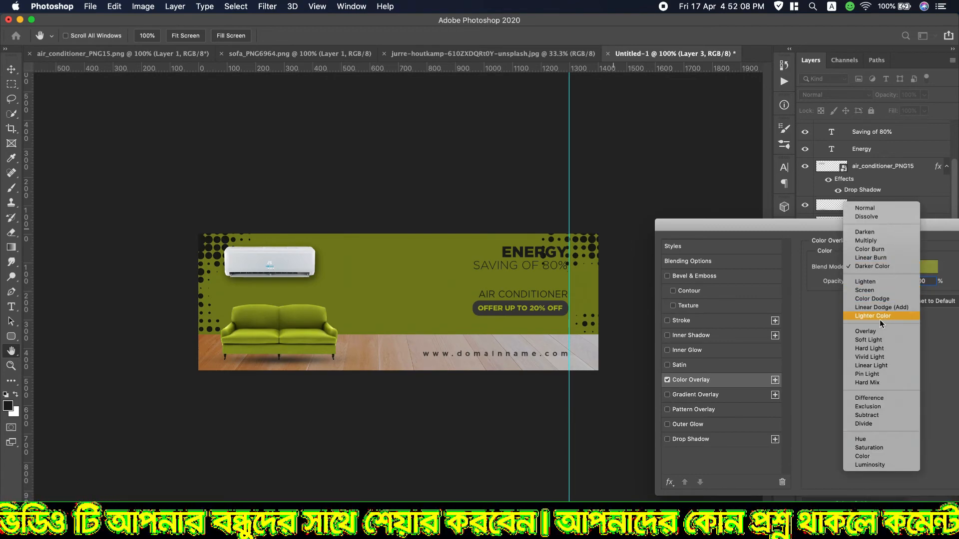
pyautogui.click(880, 333)
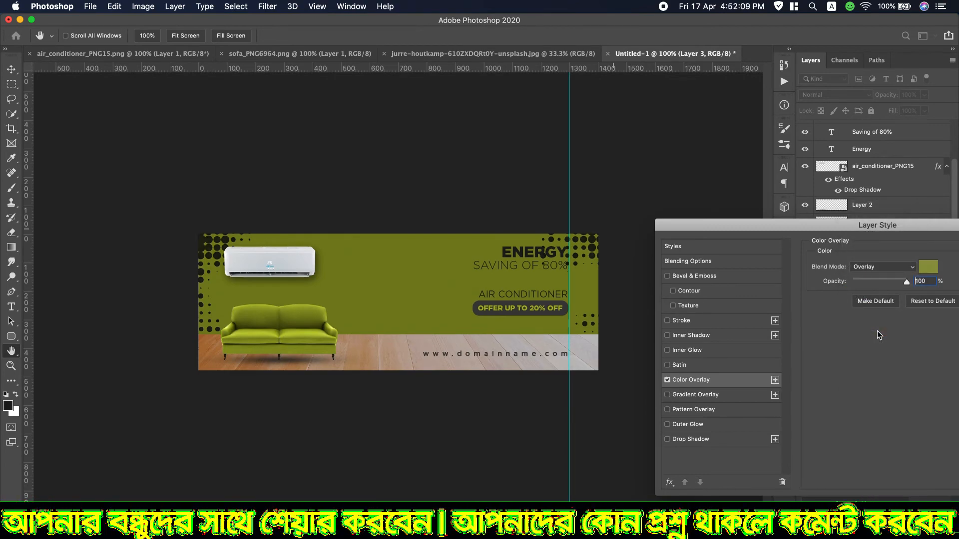
pyautogui.click(882, 267)
pyautogui.click(882, 280)
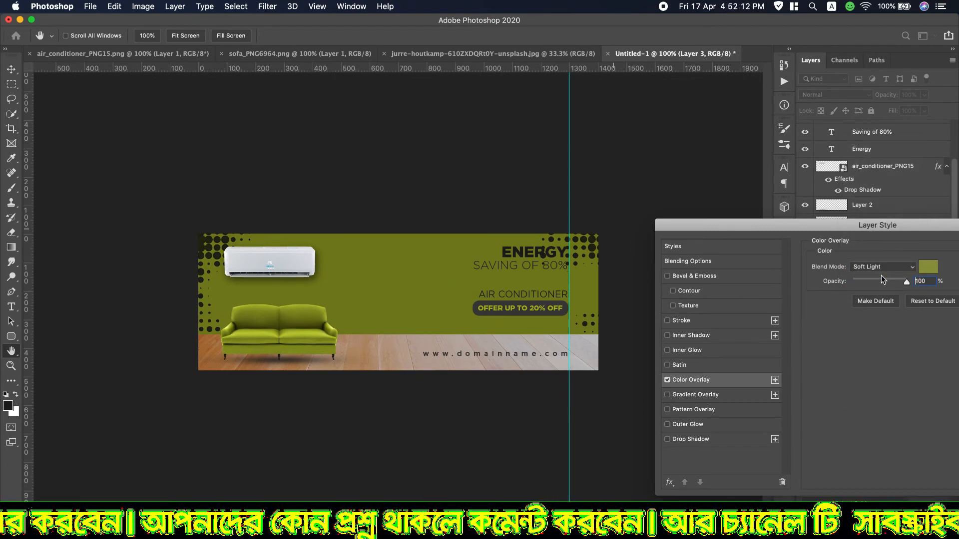
pyautogui.moveTo(905, 284); pyautogui.dragTo(888, 283)
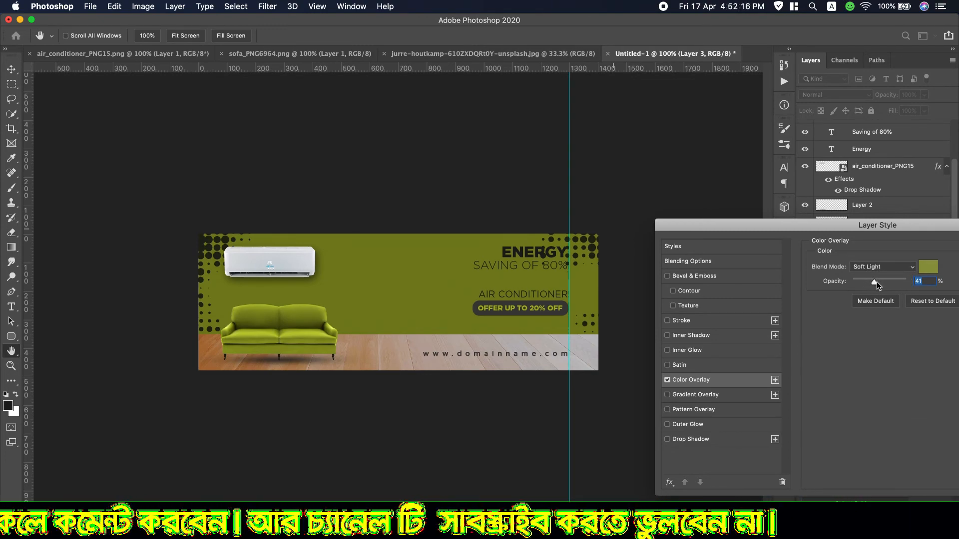
pyautogui.click(872, 270)
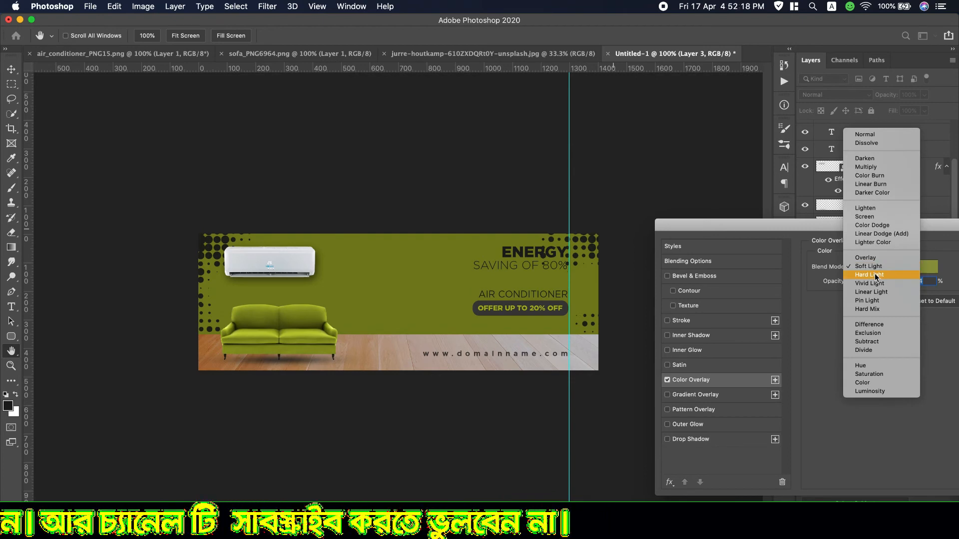
pyautogui.click(873, 283)
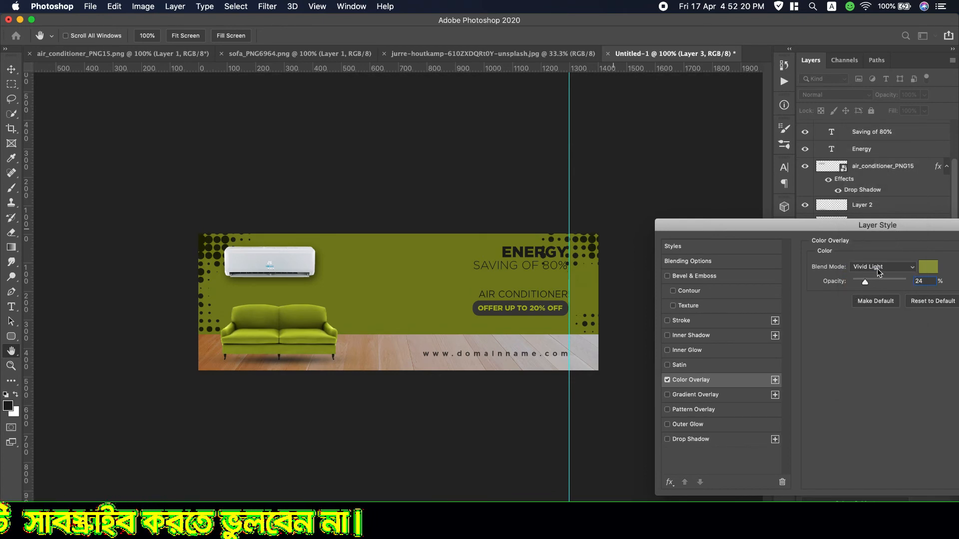
# Set the color overlay to Exclusion at 15% opacity, and the halftone layer to 72% opacity and 40% fill
pyautogui.click(880, 270)
pyautogui.click(877, 318)
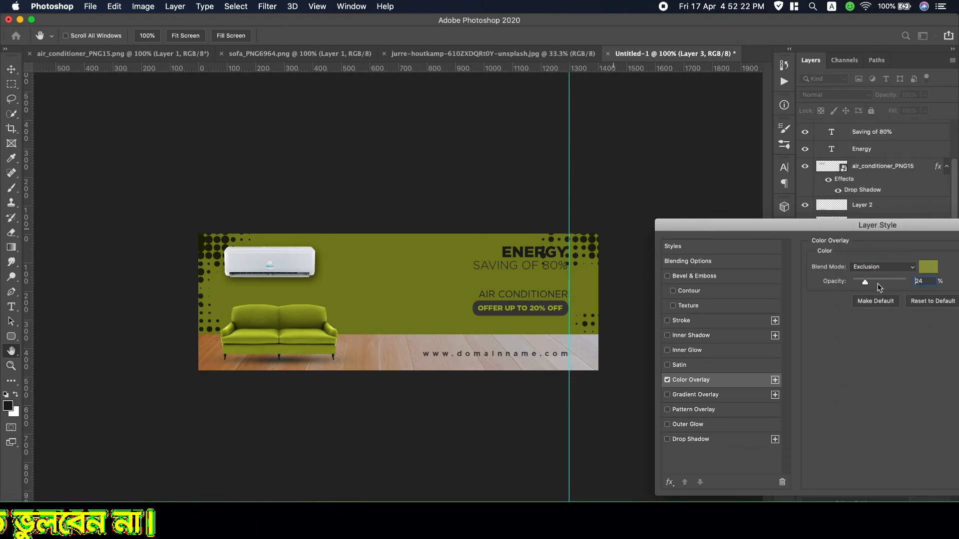
pyautogui.click(879, 270)
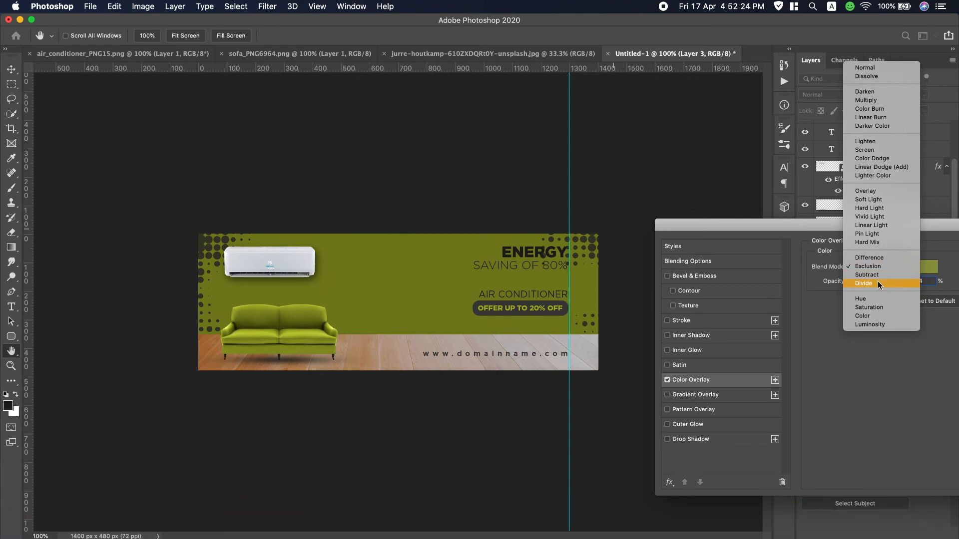
pyautogui.click(871, 328)
pyautogui.moveTo(865, 282); pyautogui.dragTo(860, 285)
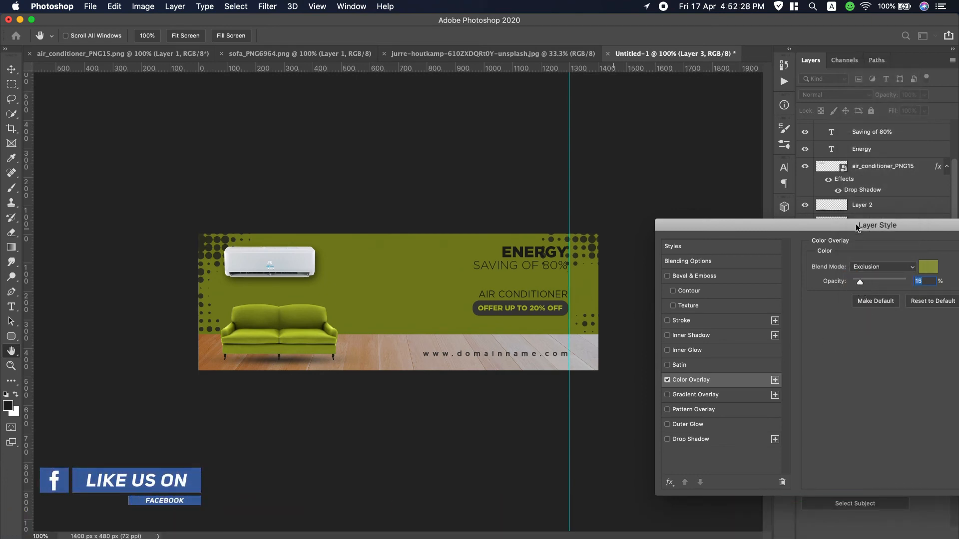
pyautogui.moveTo(856, 226); pyautogui.dragTo(609, 216)
pyautogui.click(833, 245)
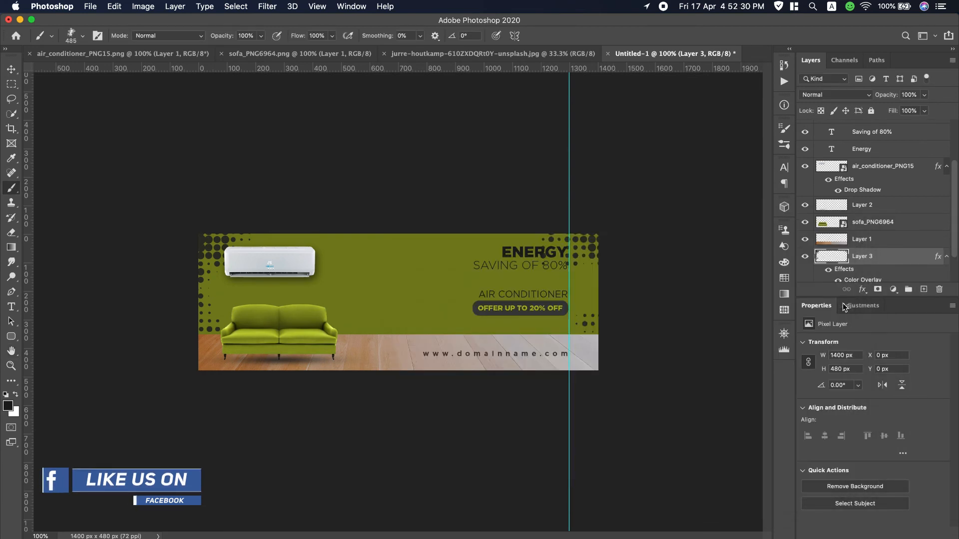
pyautogui.moveTo(895, 112); pyautogui.dragTo(879, 97)
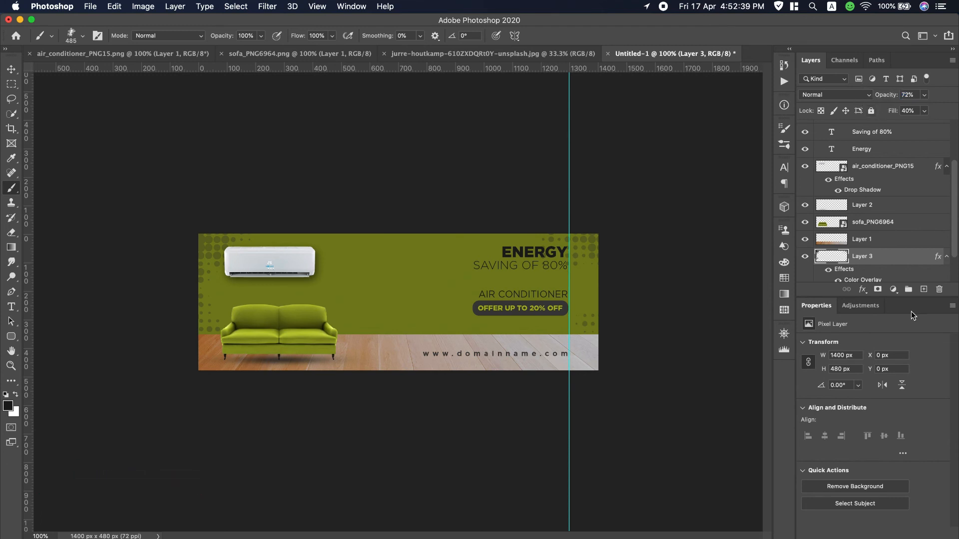